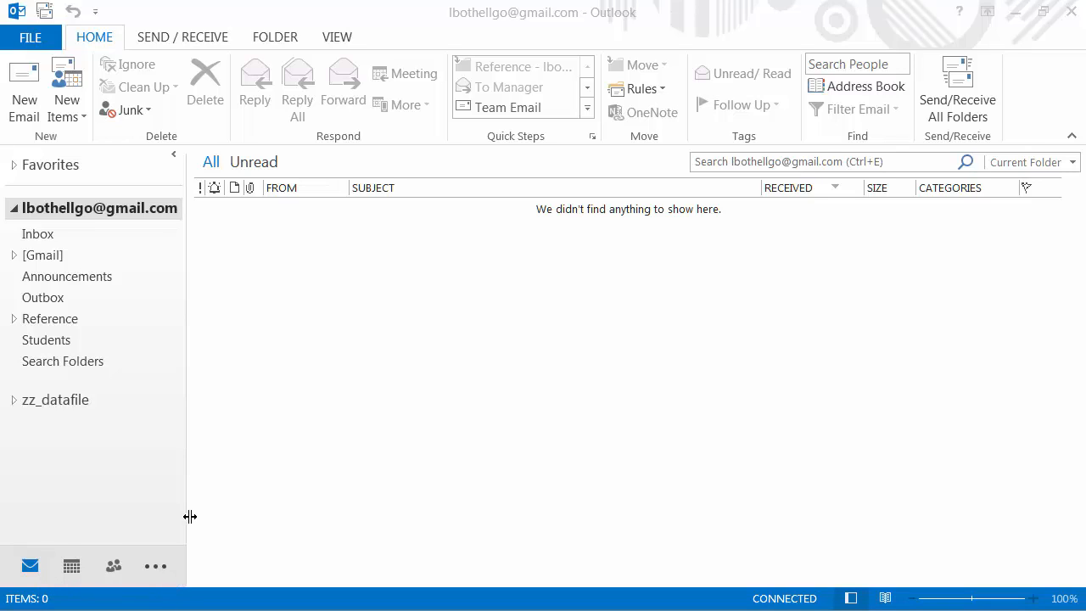
Widen the folder pane until the Tasks icon shows, and narrow the pane back again.
{"action": "left_click_drag", "start_coordinate": [186, 515], "coordinate": [246, 517]}
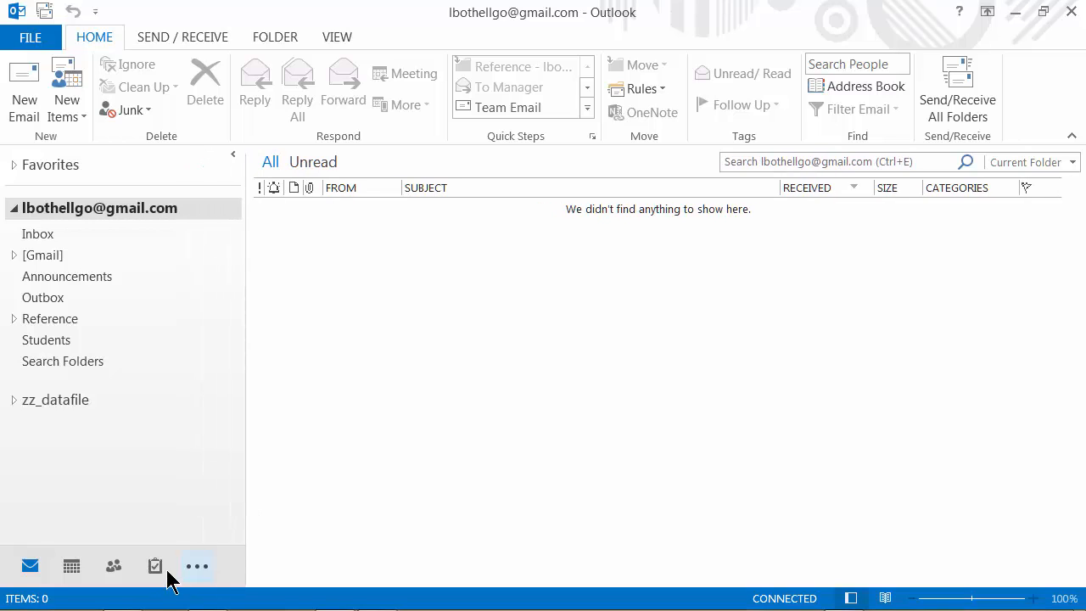
{"action": "mouse_move", "coordinate": [154, 574]}
{"action": "left_click_drag", "start_coordinate": [245, 439], "coordinate": [192, 439]}
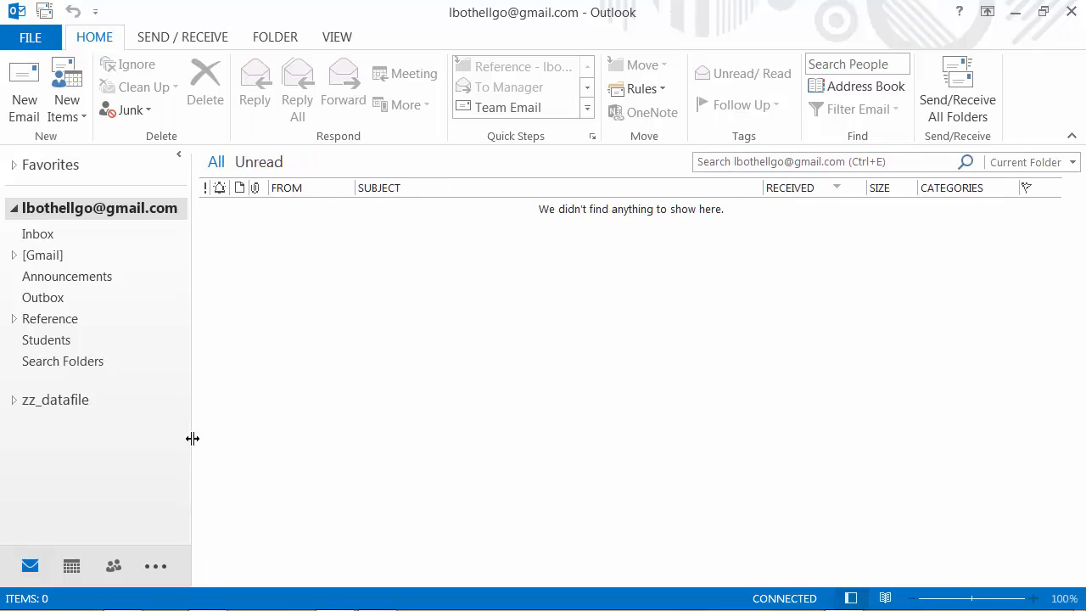
Switch to the Tasks module and compare its To-Do List and Tasks folders, ending in the To-Do List.
{"action": "left_click", "coordinate": [161, 566]}
{"action": "left_click", "coordinate": [212, 480]}
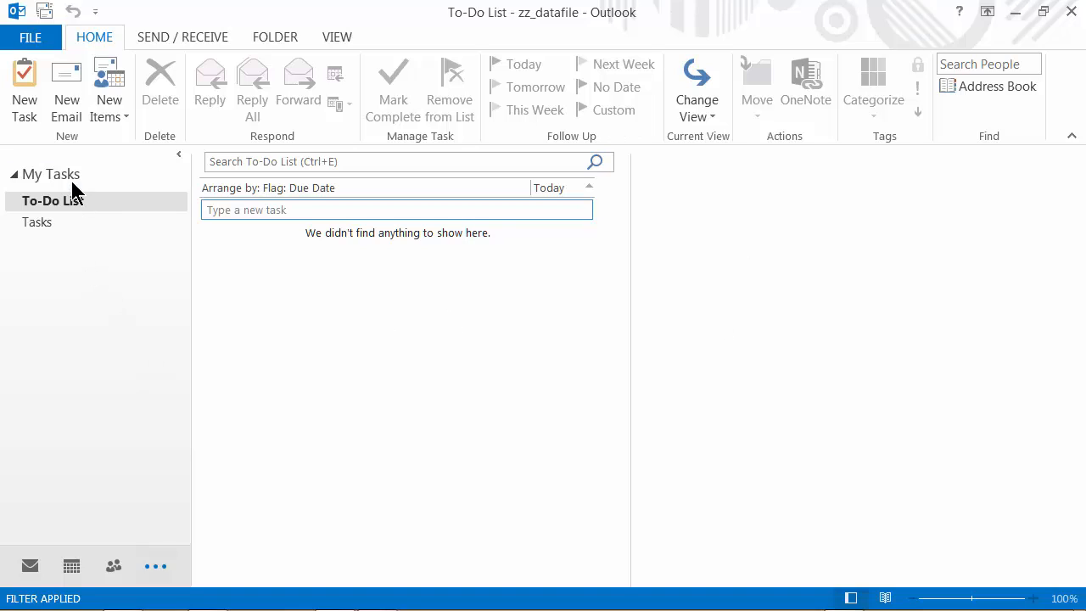
{"action": "left_click", "coordinate": [37, 222]}
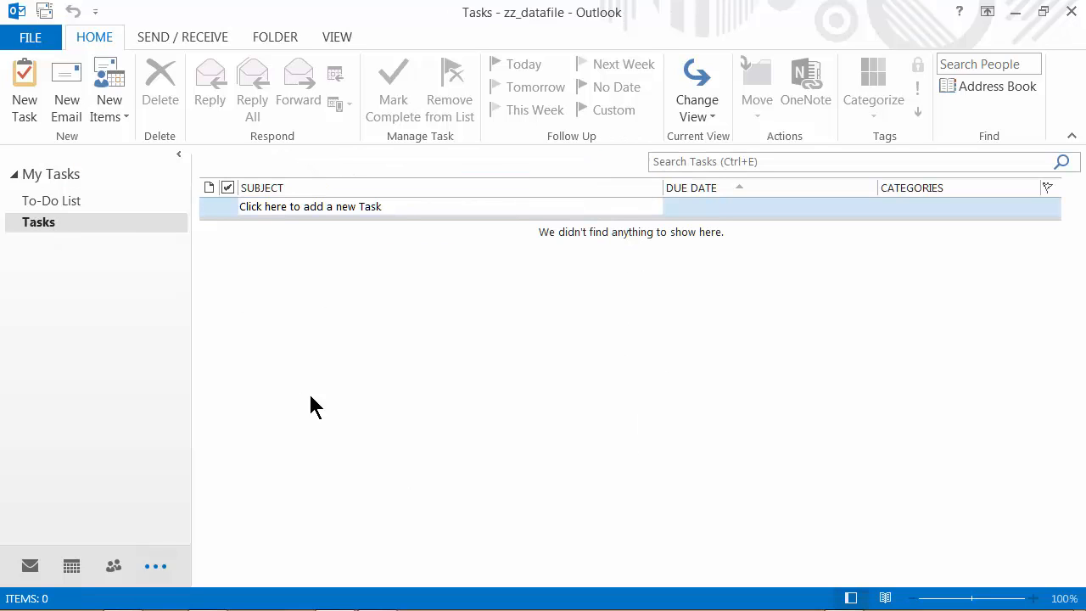
{"action": "left_click", "coordinate": [53, 203]}
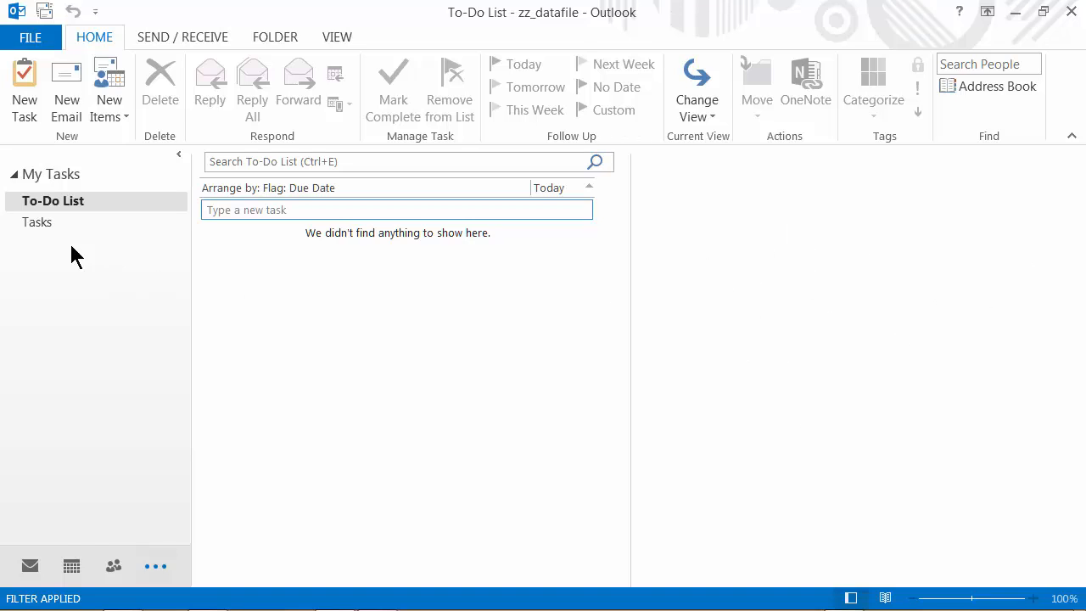
{"action": "left_click", "coordinate": [36, 226]}
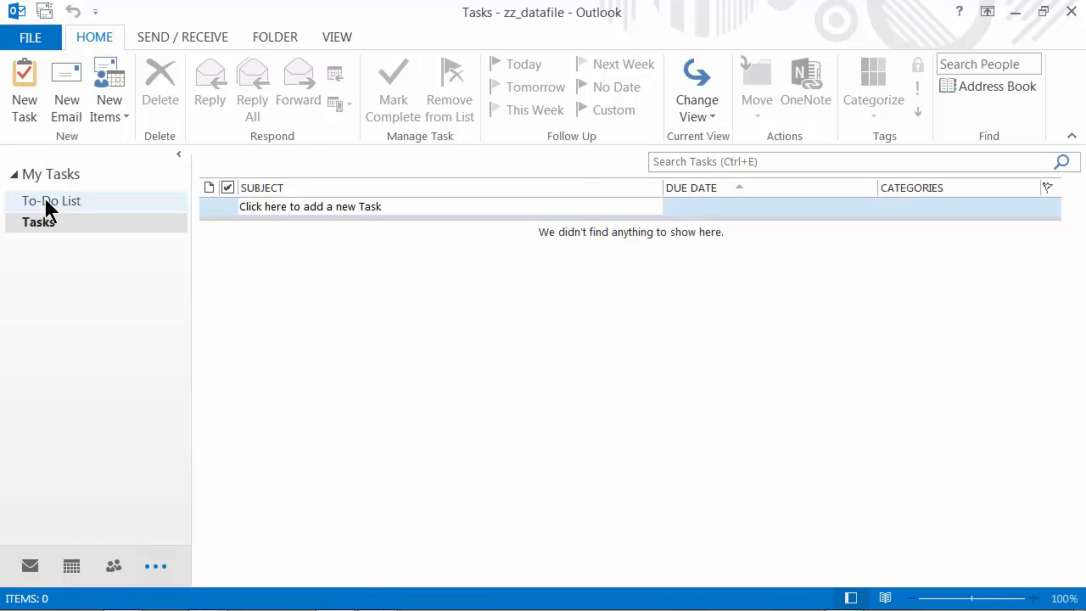
{"action": "left_click", "coordinate": [44, 201]}
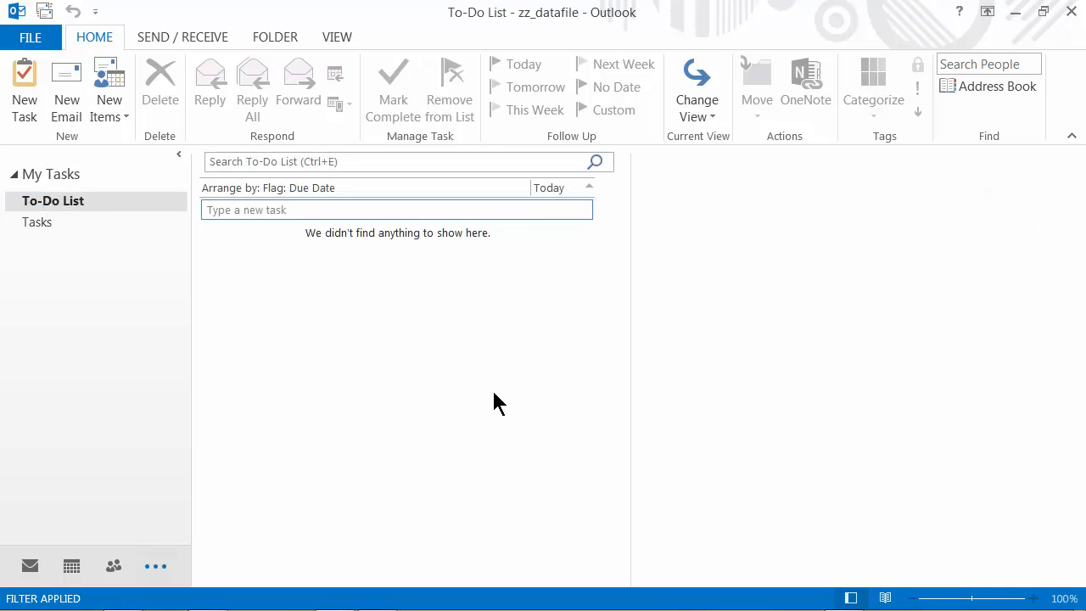
Create a new task with the subject "4th Course Master's Paper".
{"action": "left_click", "coordinate": [24, 78]}
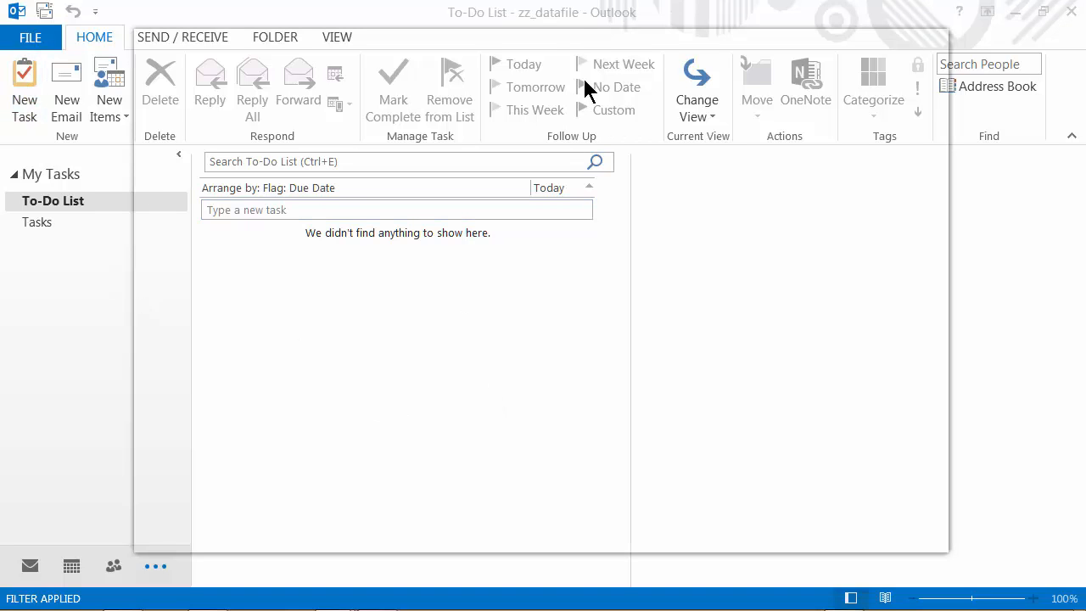
{"action": "left_click_drag", "start_coordinate": [575, 45], "coordinate": [590, 33]}
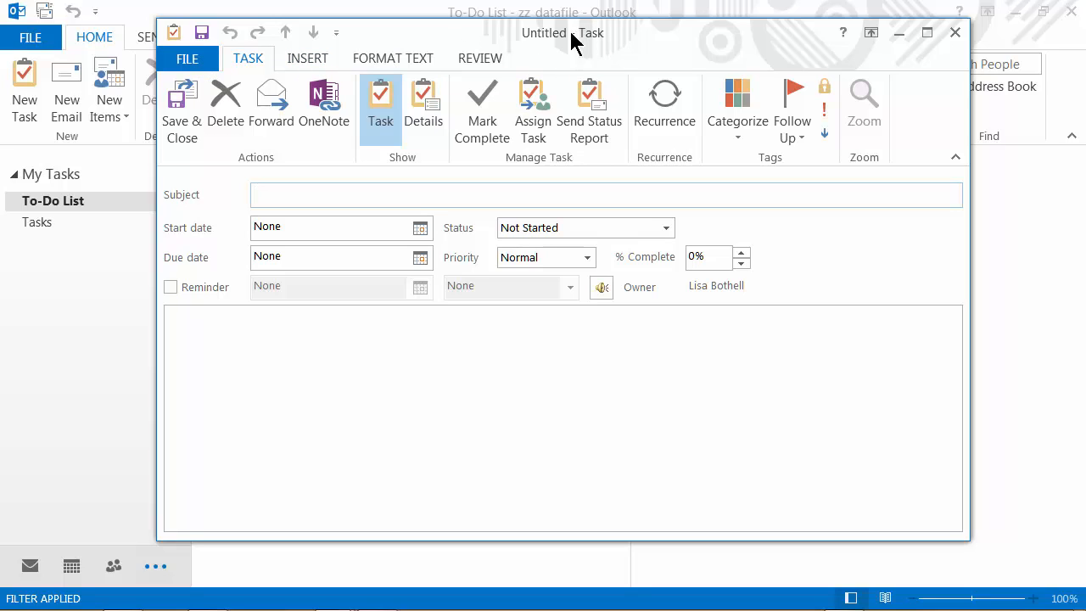
{"action": "left_click_drag", "start_coordinate": [566, 50], "coordinate": [564, 44]}
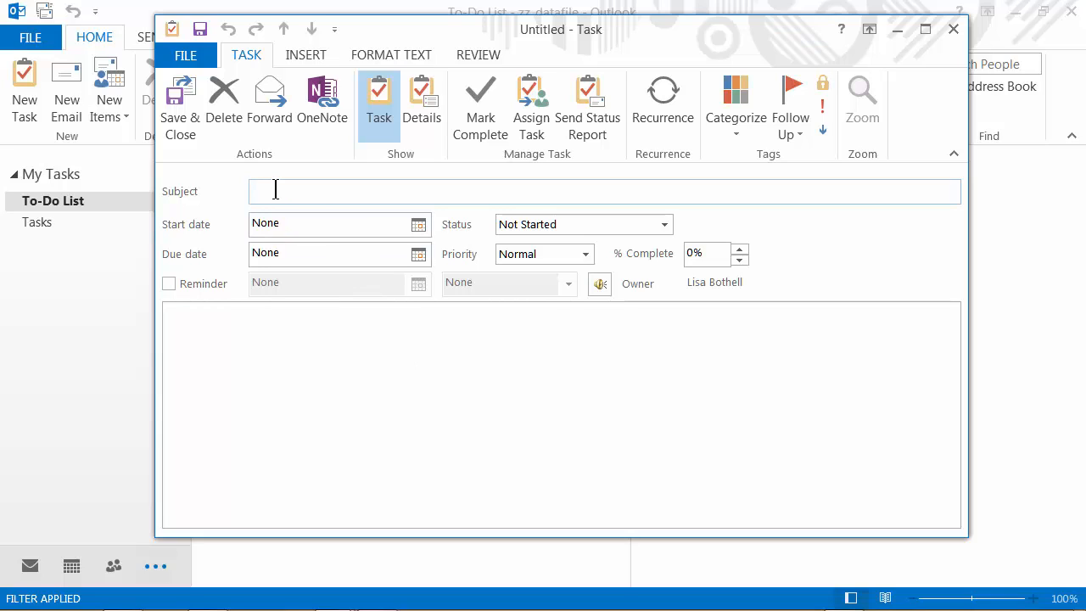
{"action": "type", "text": "4th Course Master's Paper"}
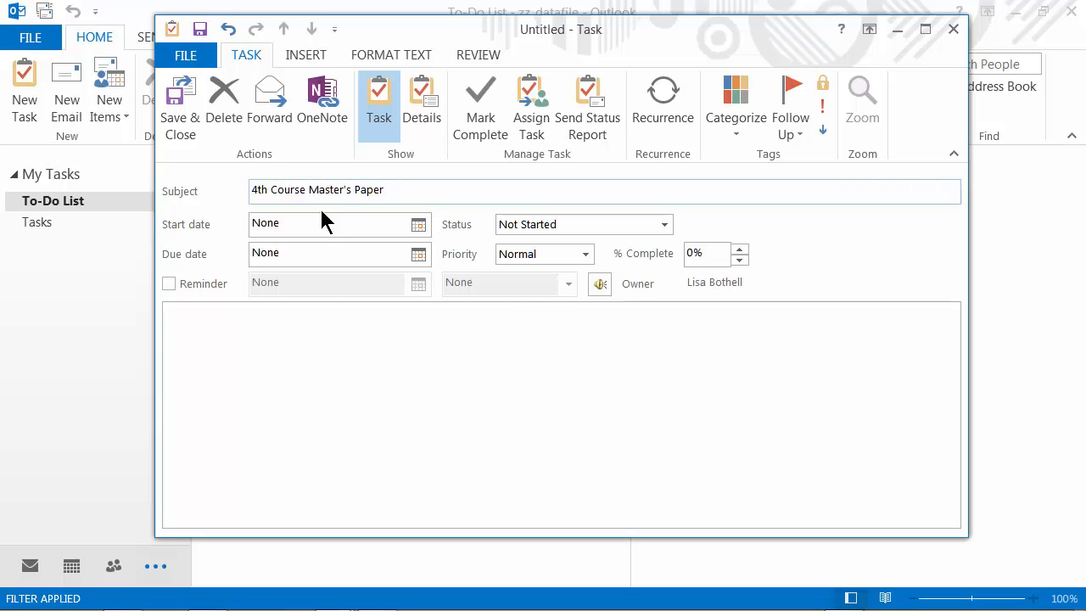
Set the task's due date to Monday 2/22/2016.
{"action": "left_click", "coordinate": [418, 255]}
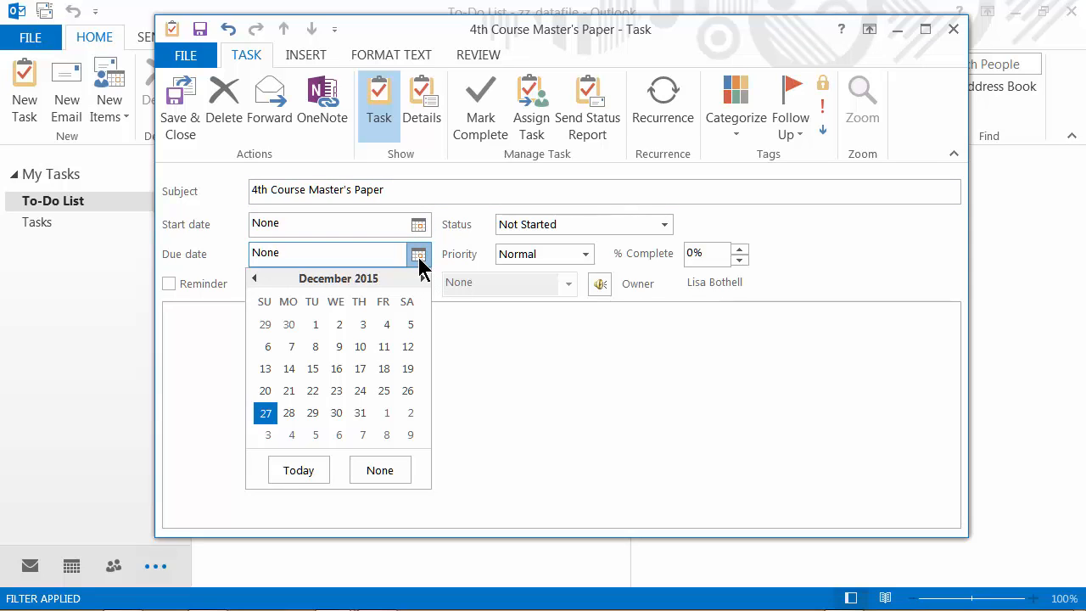
{"action": "left_click", "coordinate": [422, 278]}
{"action": "left_click", "coordinate": [423, 278]}
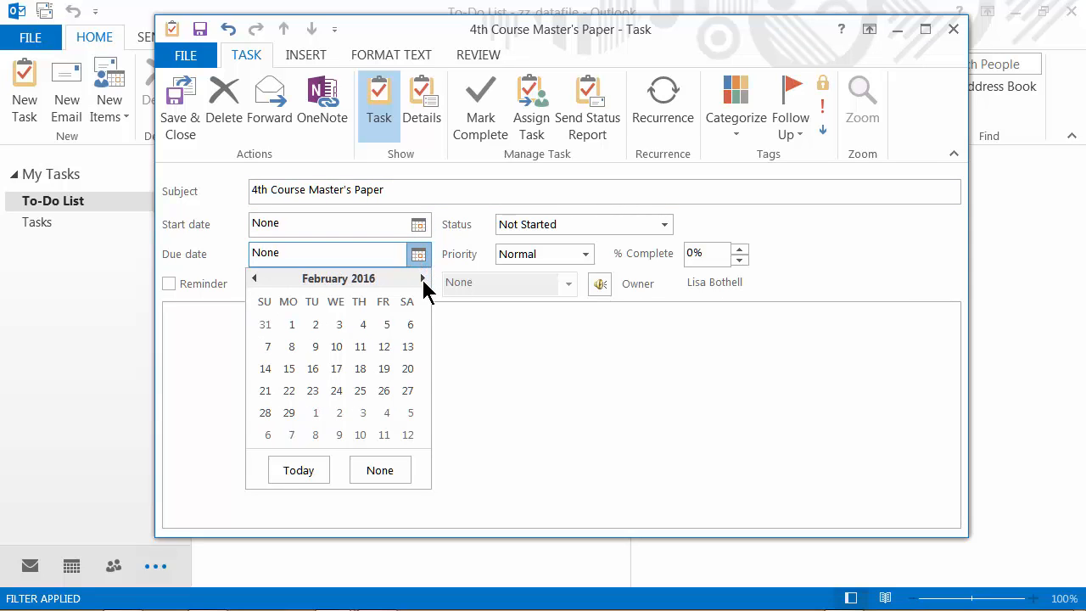
{"action": "left_click", "coordinate": [289, 391]}
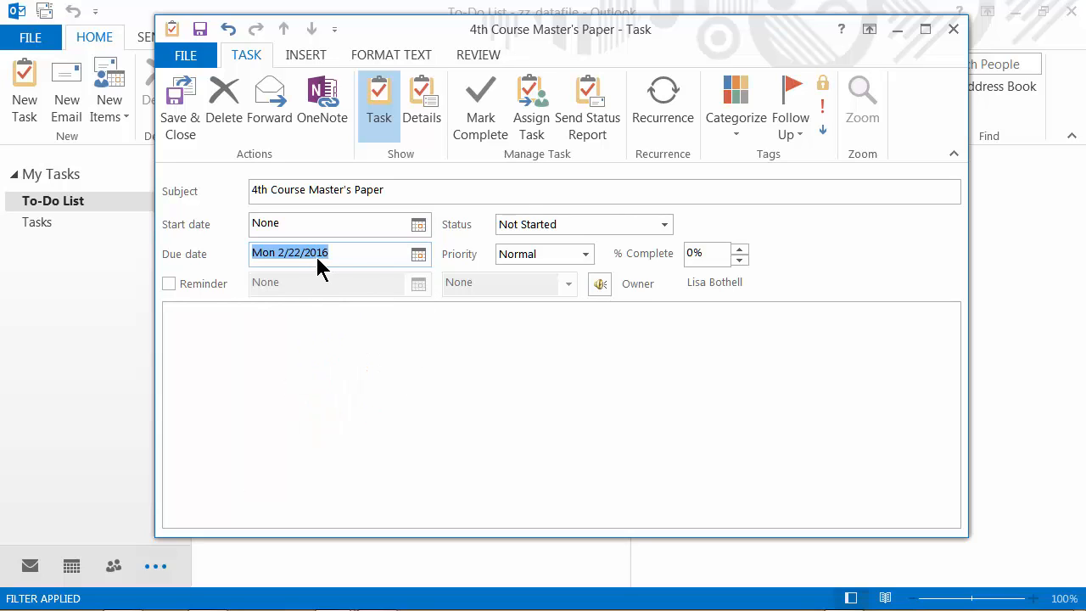
Set the task's start date to Monday 1/4/2016.
{"action": "left_click", "coordinate": [419, 225]}
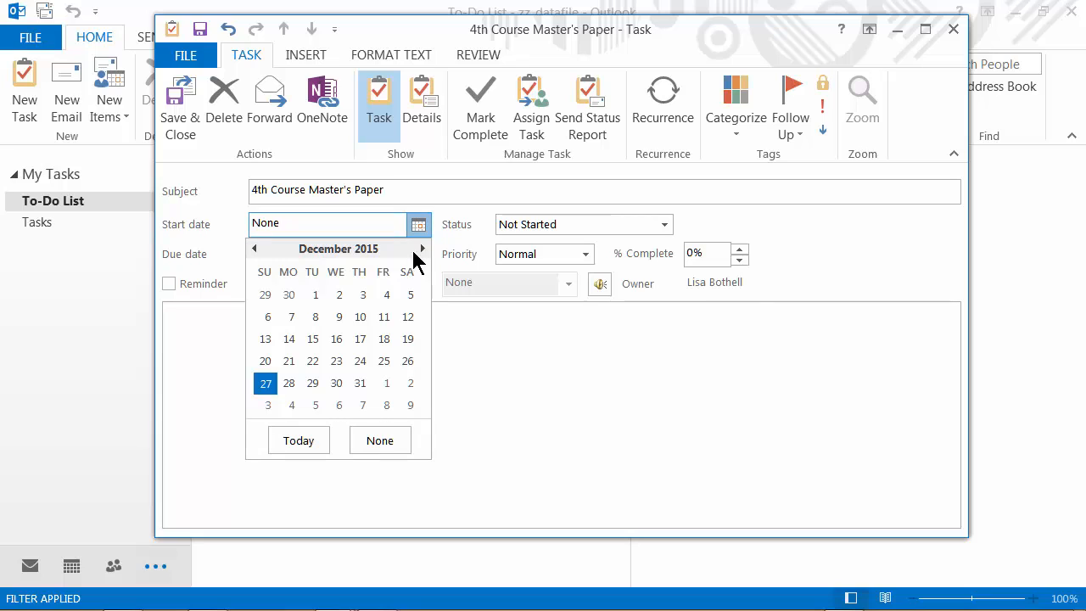
{"action": "left_click", "coordinate": [421, 248]}
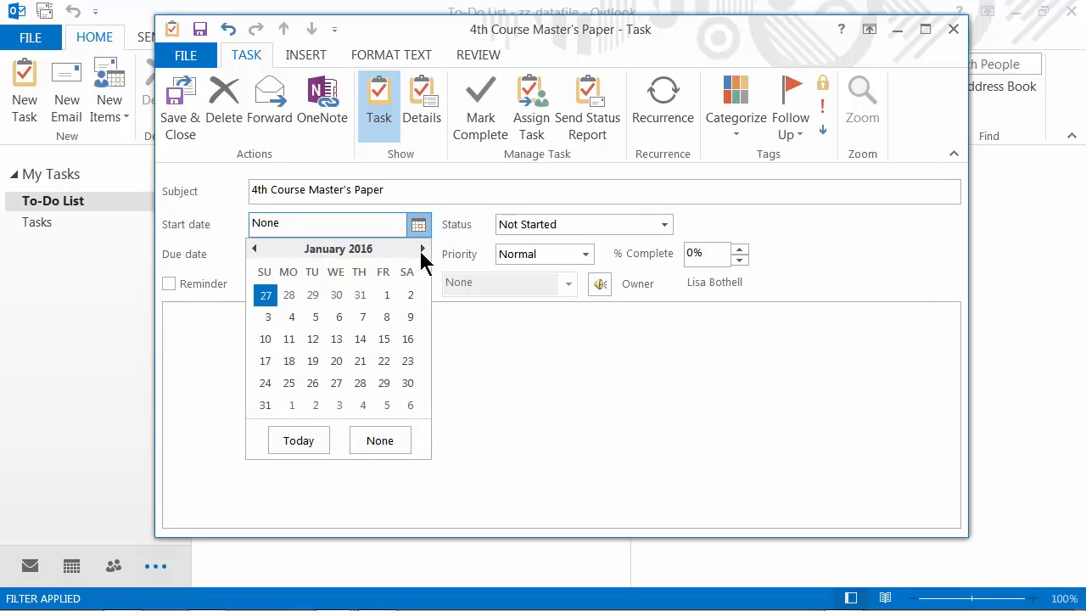
{"action": "left_click", "coordinate": [292, 316]}
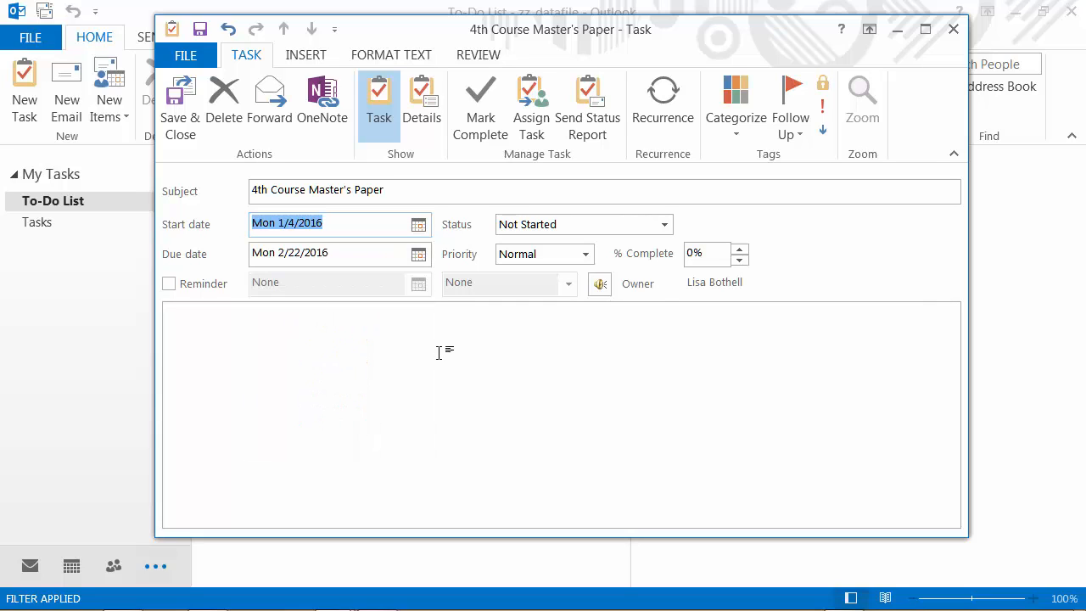
{"action": "left_click", "coordinate": [358, 225]}
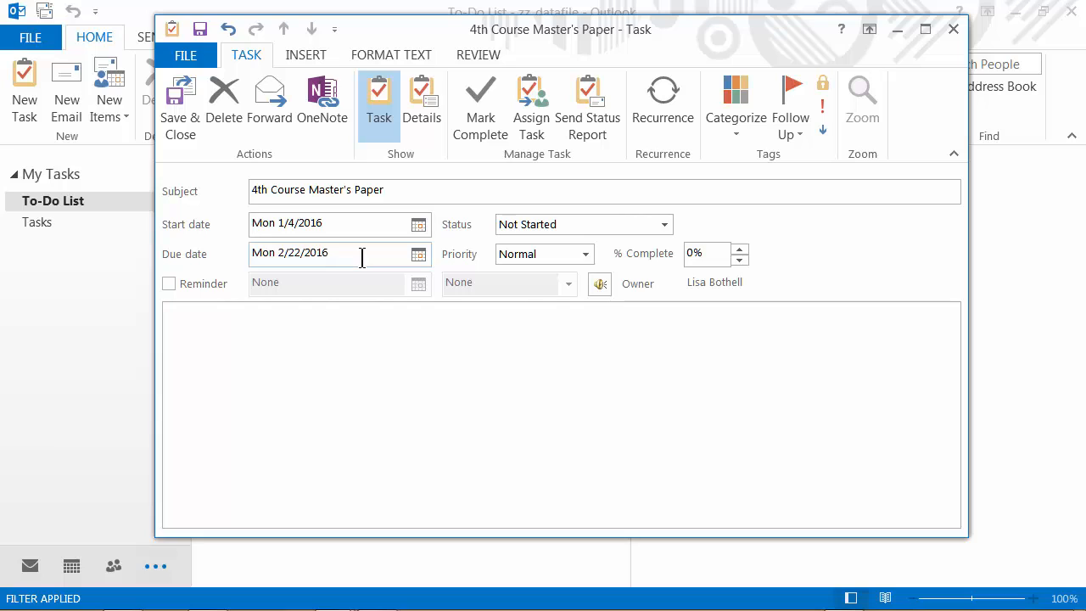
{"action": "left_click", "coordinate": [331, 263]}
Review the available Status and Priority options for the task without changing them.
{"action": "left_click", "coordinate": [660, 224]}
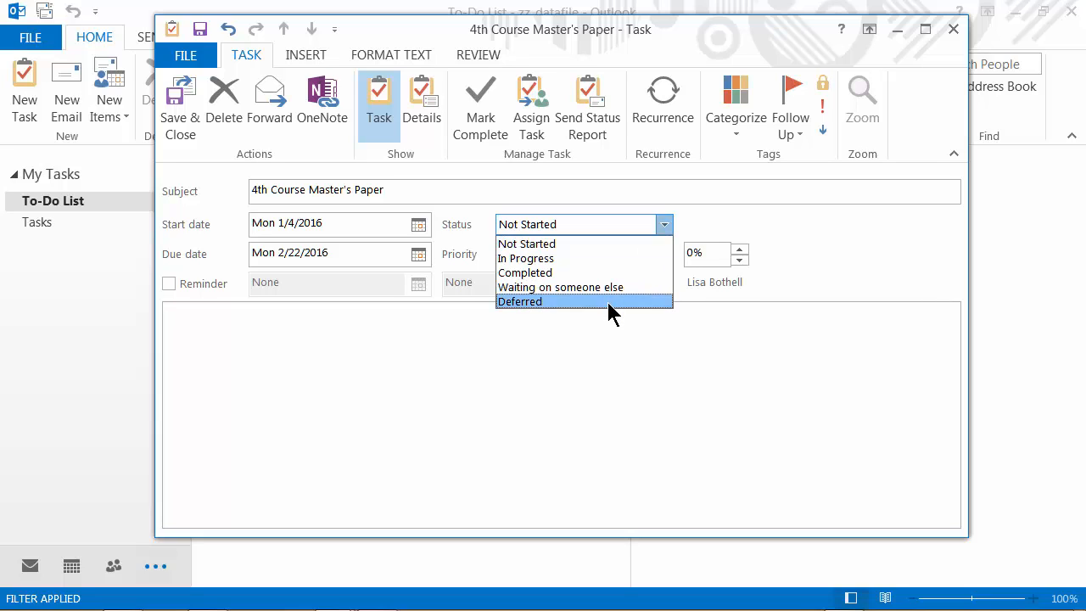
{"action": "left_click", "coordinate": [745, 222]}
{"action": "left_click", "coordinate": [585, 255]}
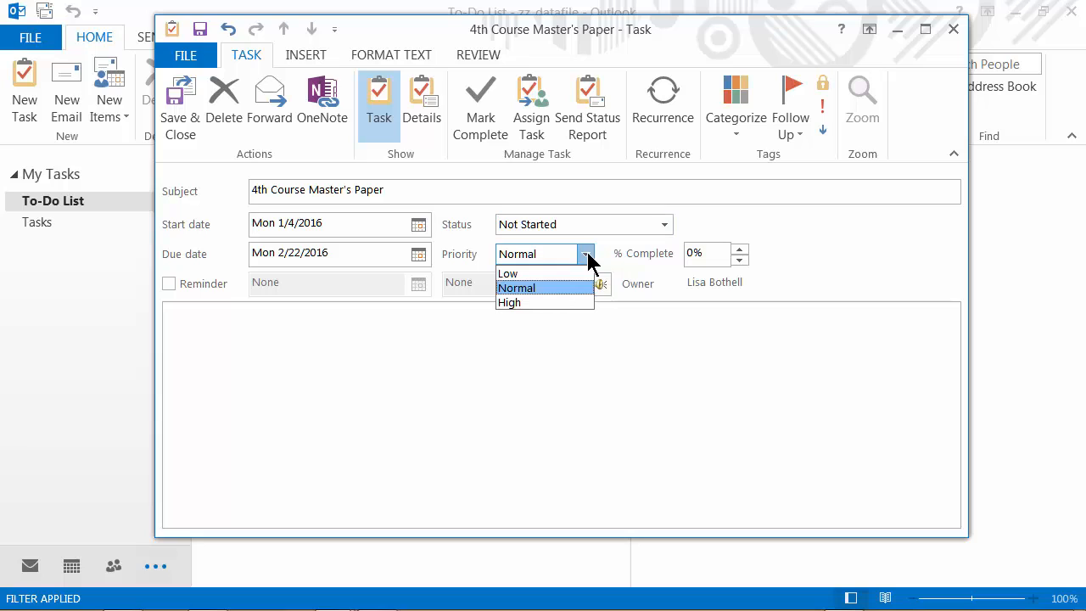
{"action": "left_click", "coordinate": [588, 257]}
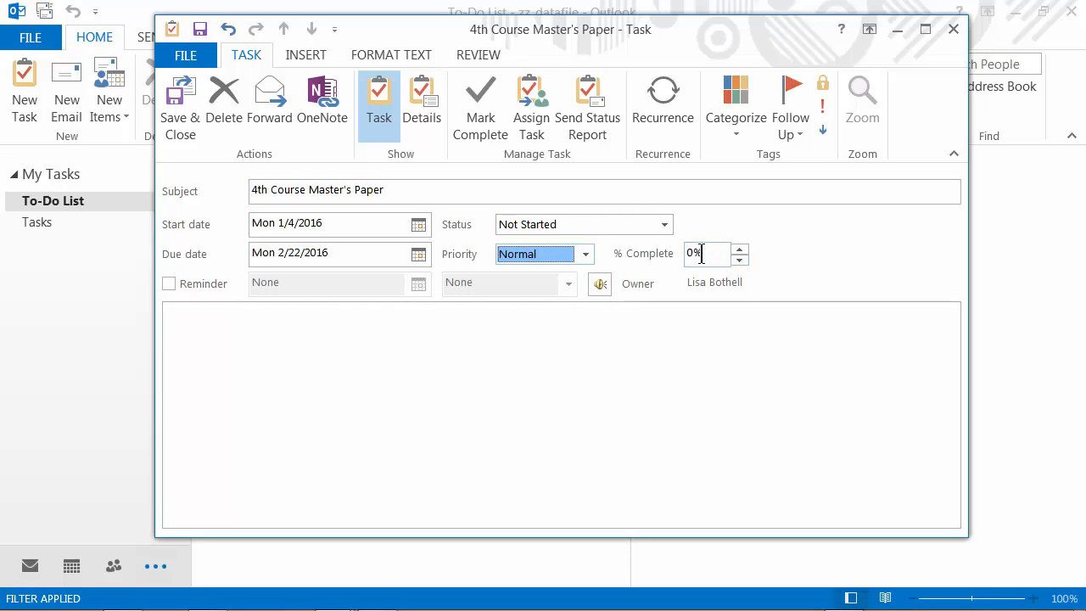
{"action": "left_click", "coordinate": [663, 226]}
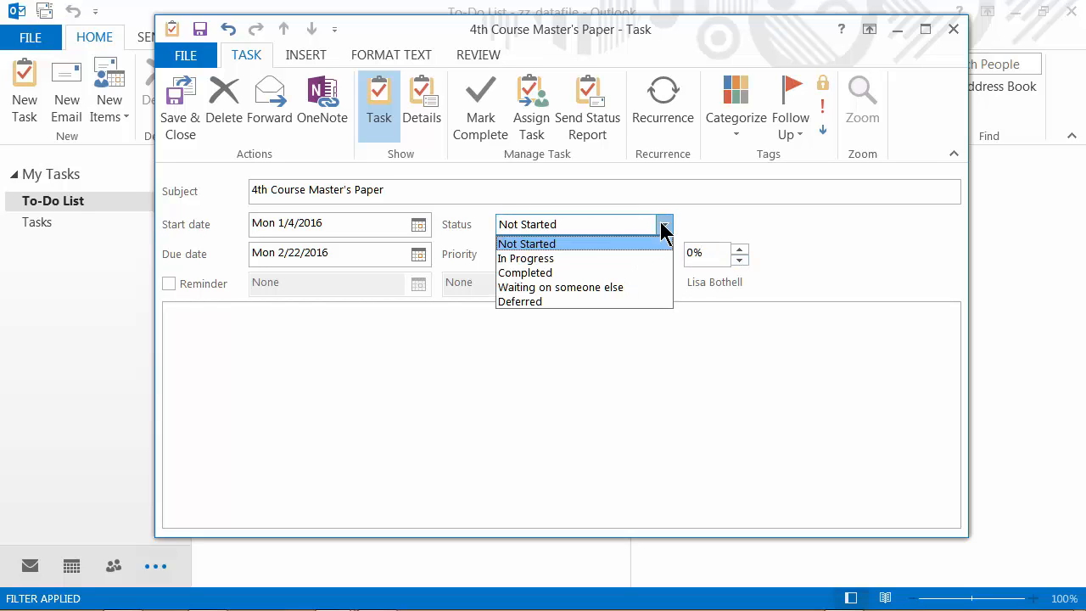
{"action": "left_click", "coordinate": [663, 228]}
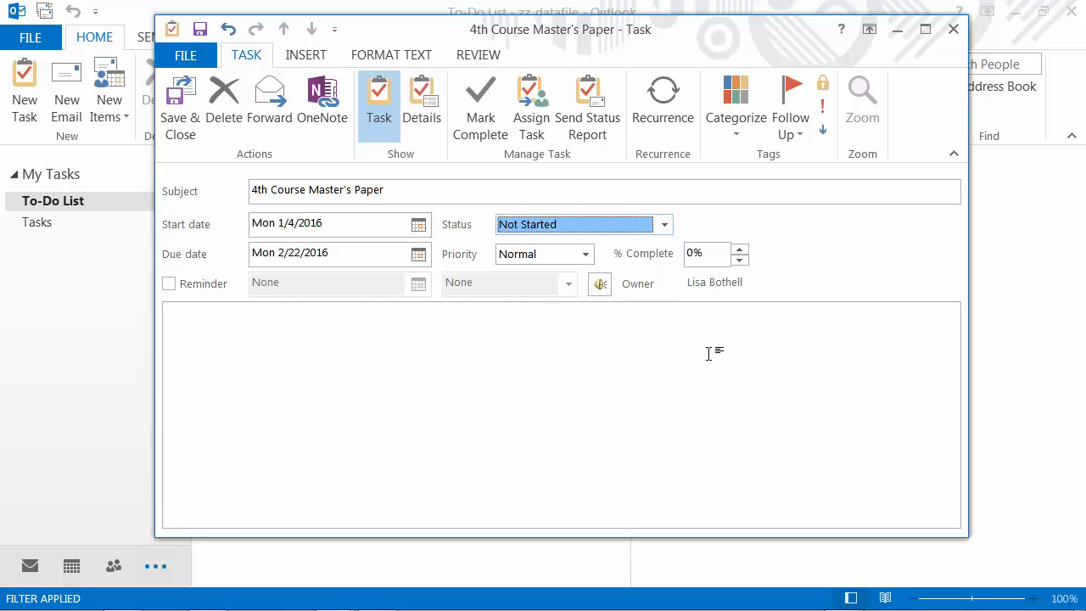
Turn off the sound that plays when the task's reminder comes due.
{"action": "left_click", "coordinate": [599, 284]}
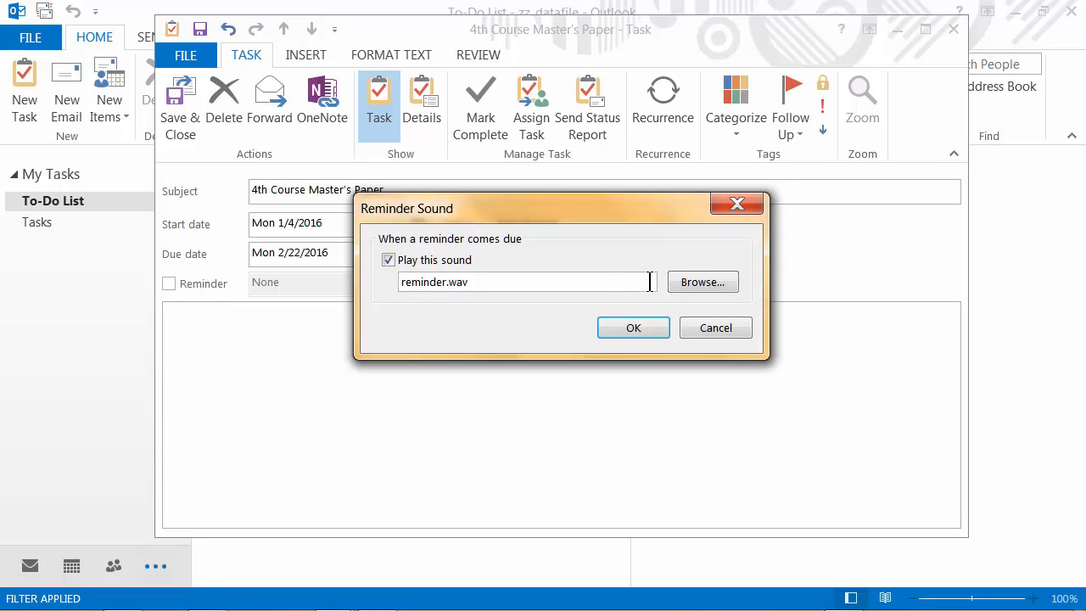
{"action": "left_click", "coordinate": [388, 259]}
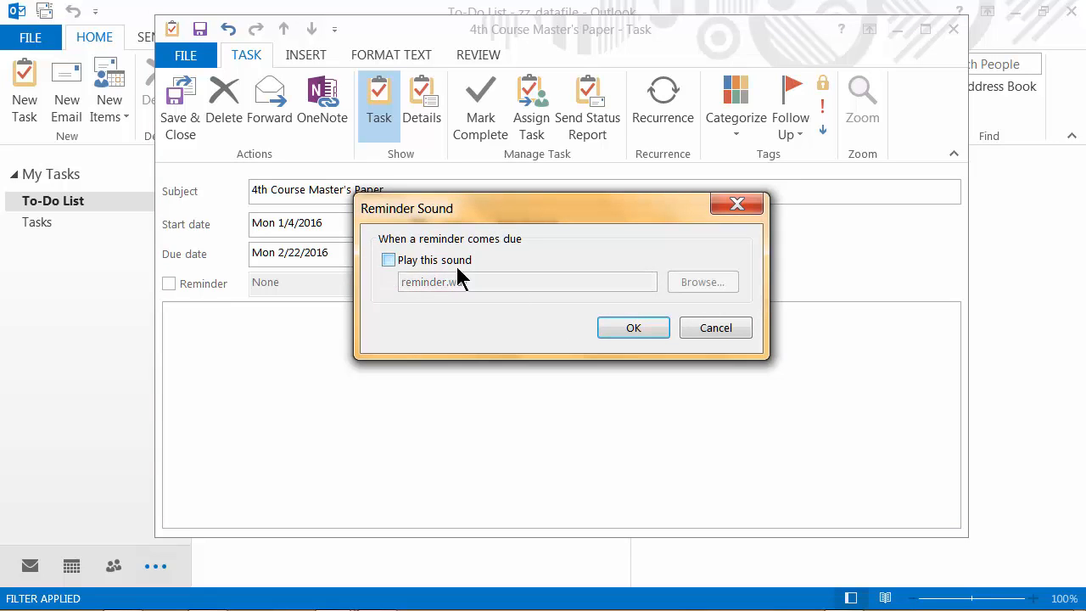
{"action": "left_click", "coordinate": [621, 328]}
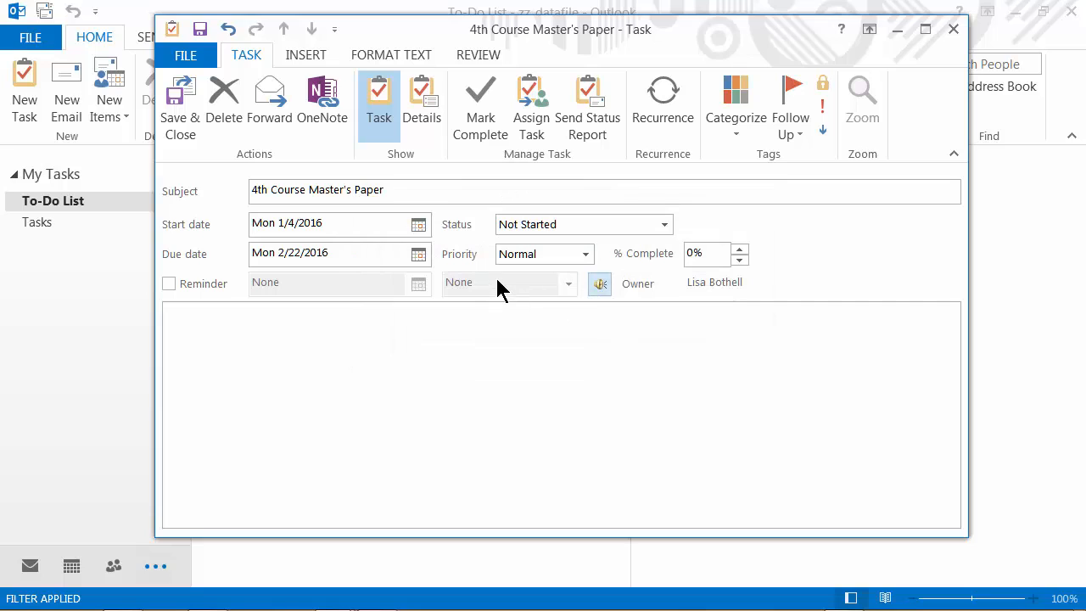
Turn on the task's reminder and set it to Friday 2/19/2016 at 1:00 PM.
{"action": "left_click", "coordinate": [169, 284]}
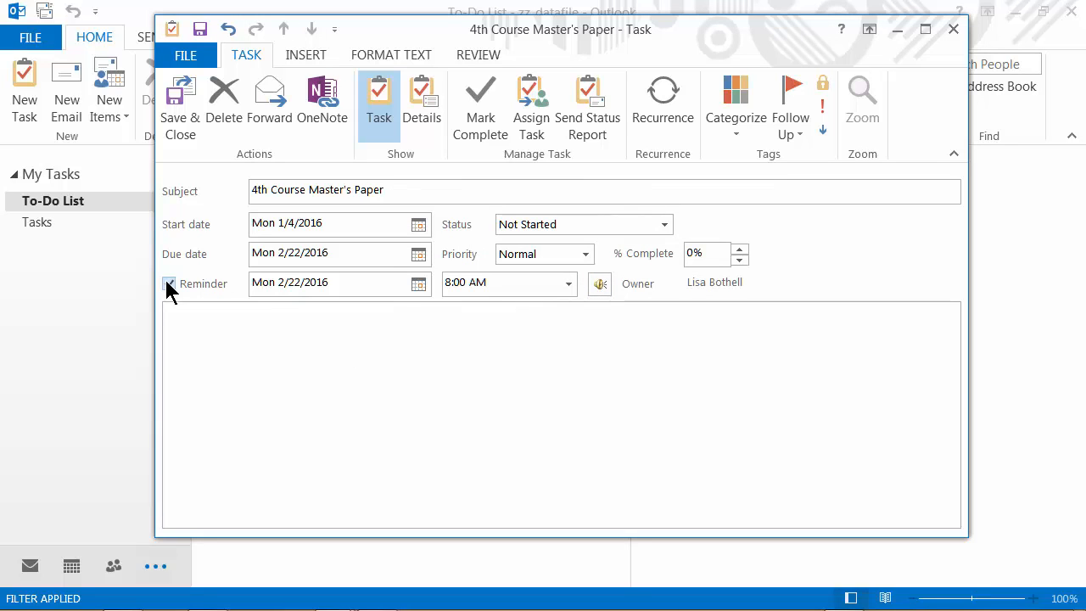
{"action": "left_click", "coordinate": [419, 285]}
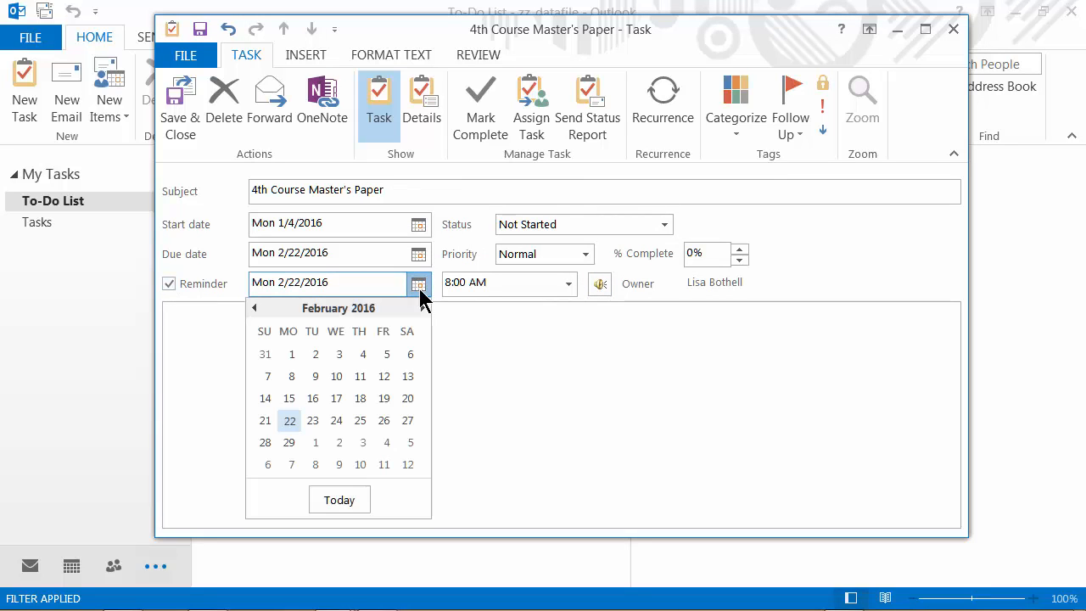
{"action": "left_click", "coordinate": [384, 397]}
{"action": "left_click", "coordinate": [568, 285]}
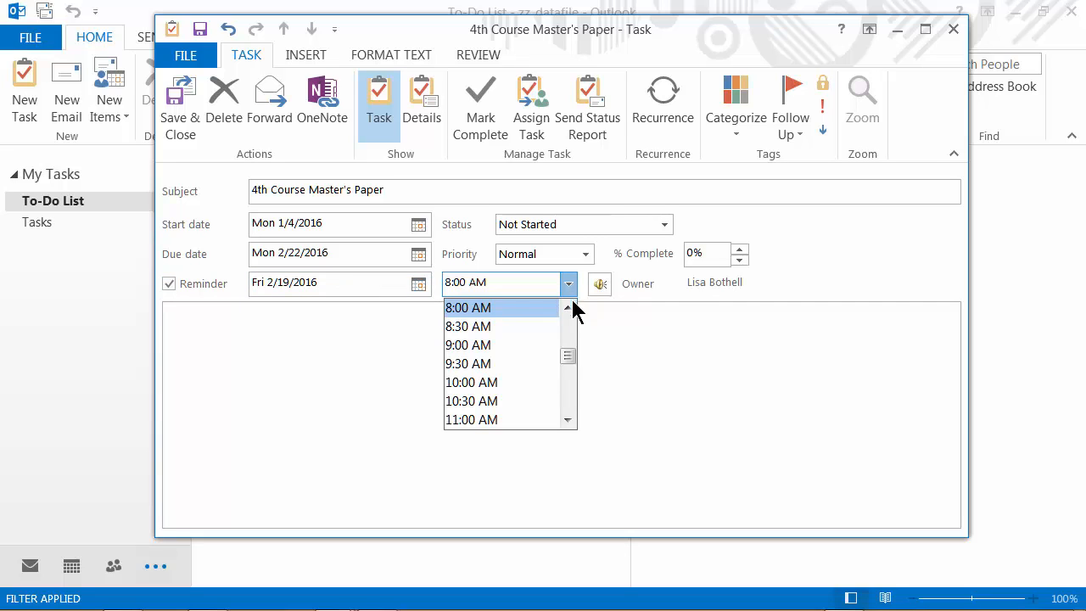
{"action": "scroll", "coordinate": [542, 392], "scroll_direction": "down", "scroll_amount": 3}
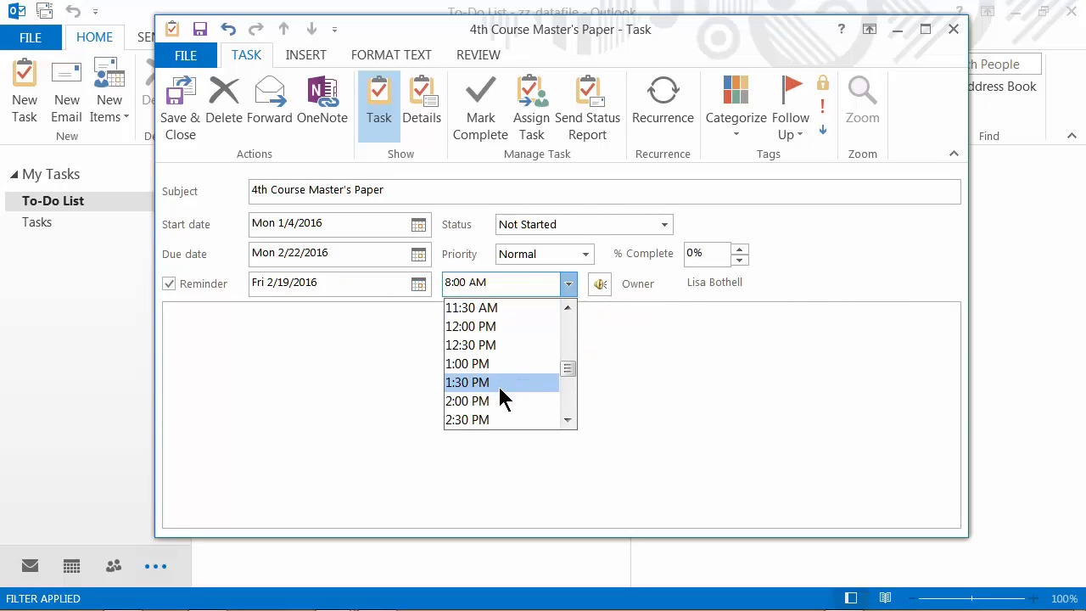
{"action": "left_click", "coordinate": [498, 365]}
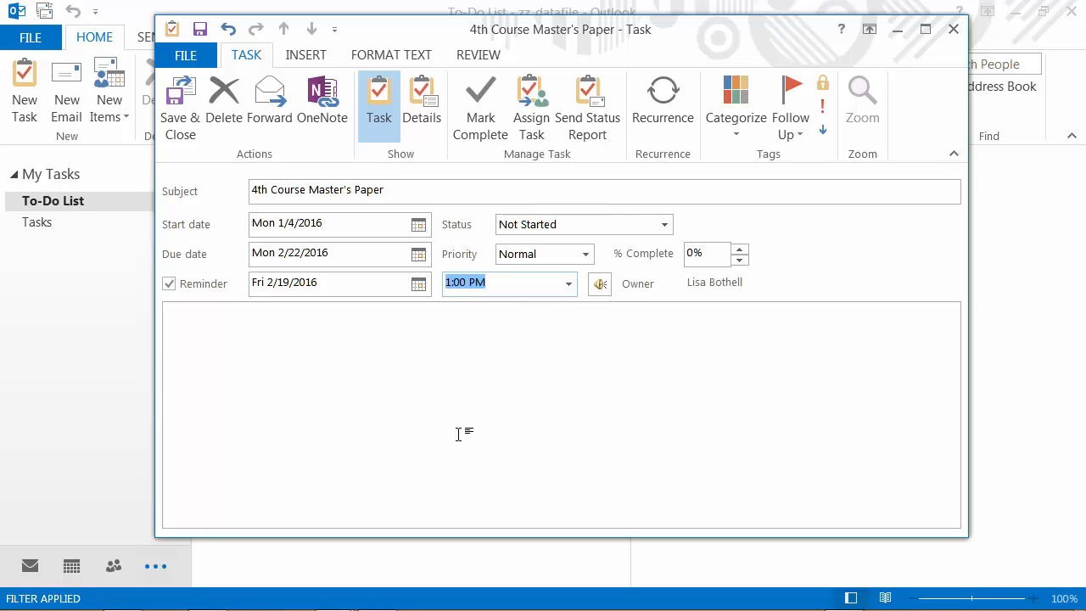
Enter 14 hours as the total work in the task's details and return to the main task page.
{"action": "left_click", "coordinate": [416, 91]}
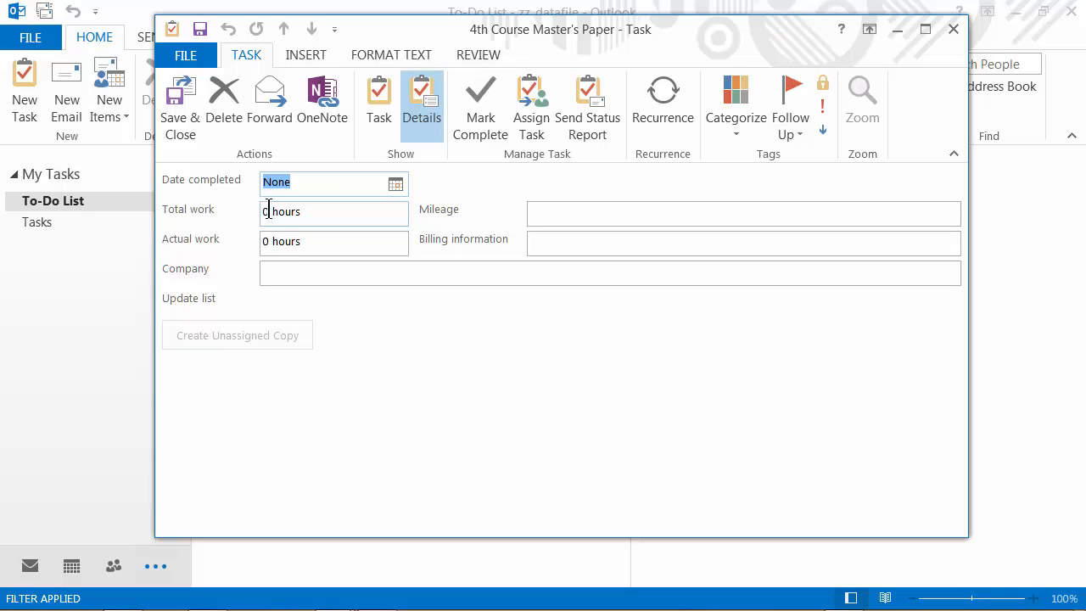
{"action": "left_click_drag", "start_coordinate": [268, 212], "coordinate": [259, 211]}
{"action": "type", "text": "14"}
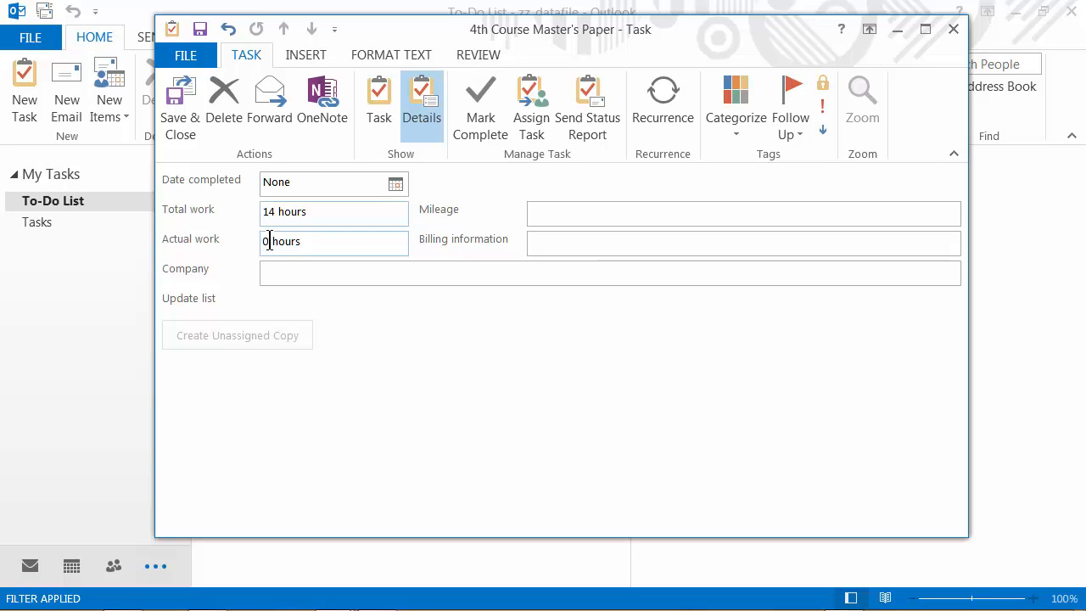
{"action": "left_click", "coordinate": [585, 240]}
{"action": "left_click", "coordinate": [436, 272]}
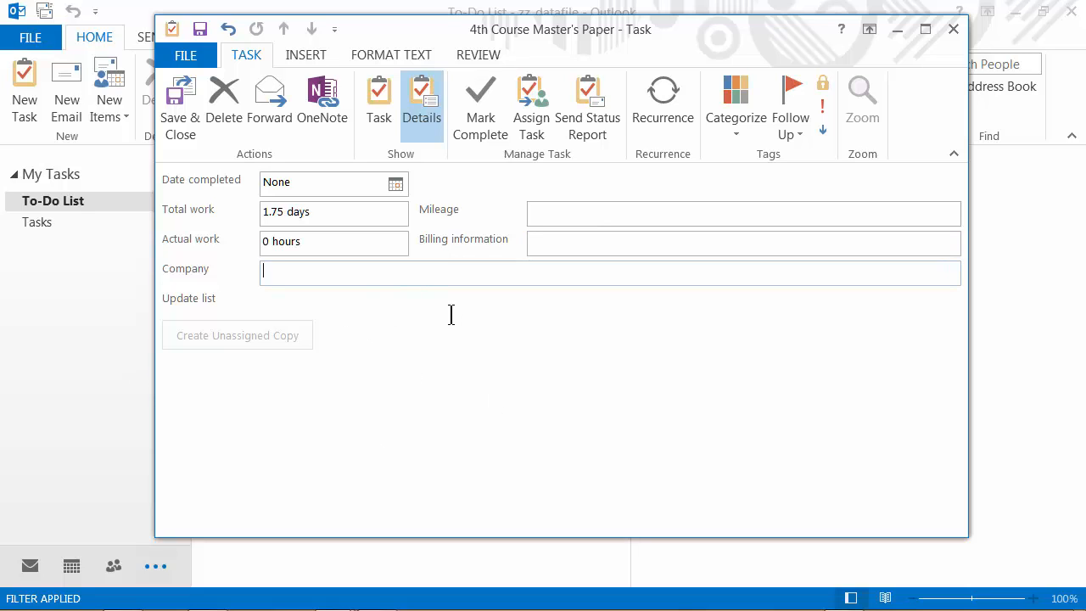
{"action": "left_click", "coordinate": [377, 94]}
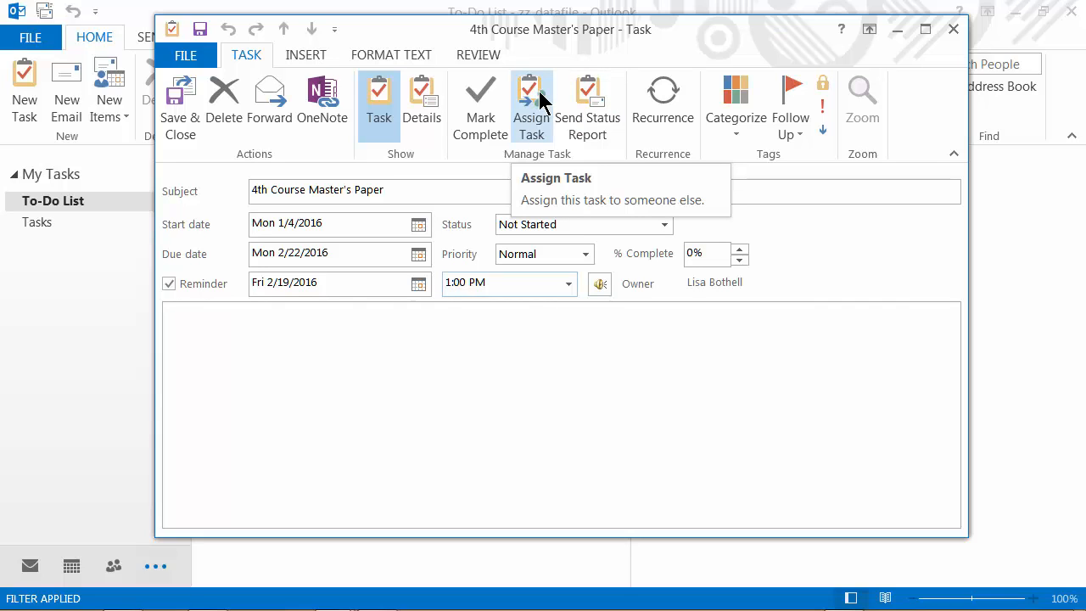
Categorize the task as Master's Degree Work and set a custom follow-up reminder for Friday, February 05, 2016.
{"action": "left_click", "coordinate": [738, 103]}
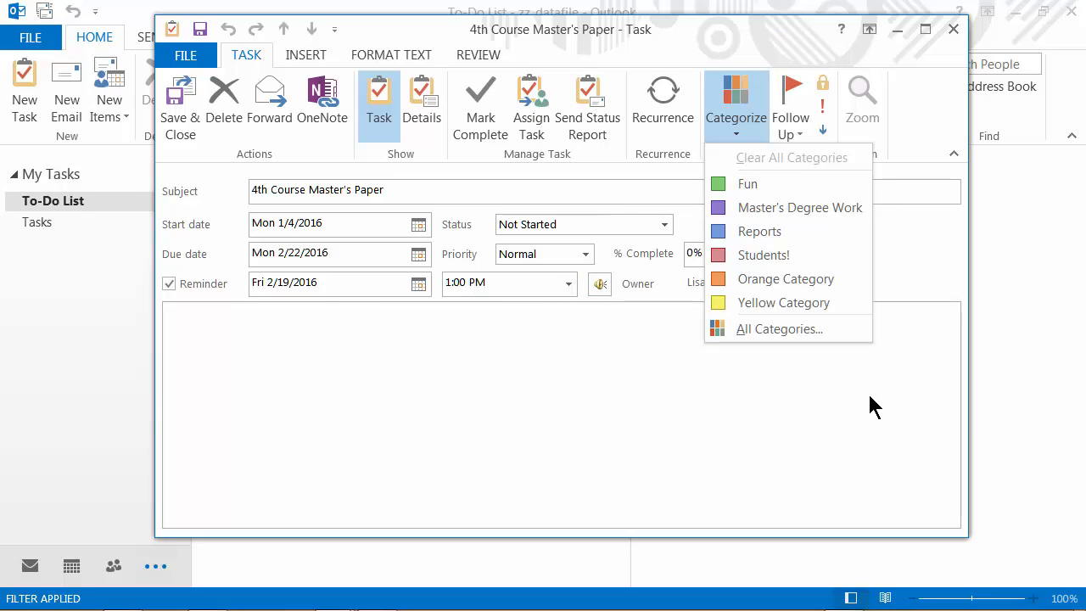
{"action": "left_click", "coordinate": [773, 207]}
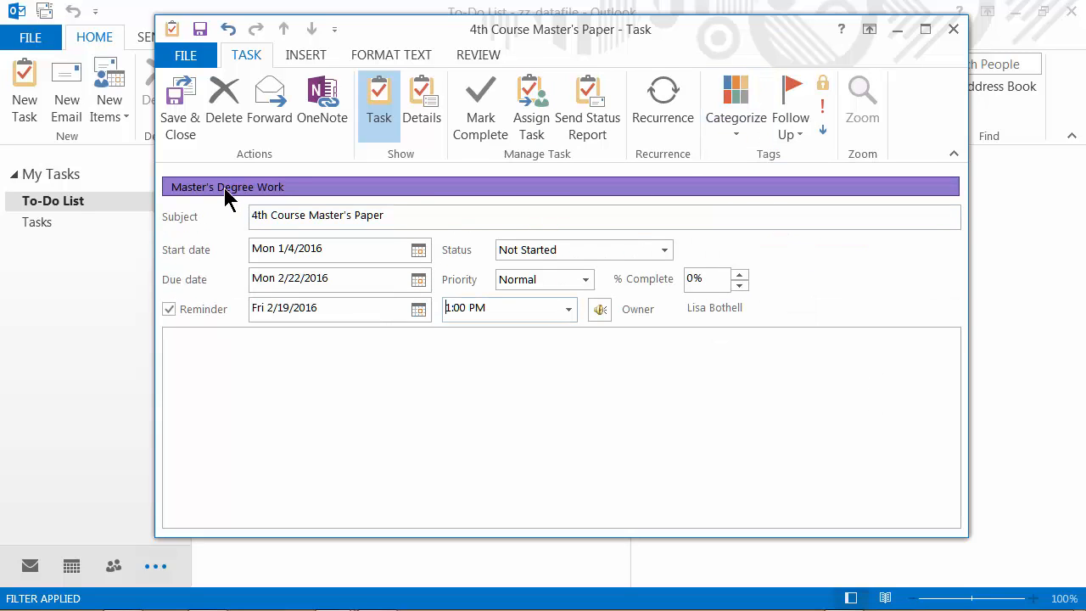
{"action": "left_click", "coordinate": [790, 123]}
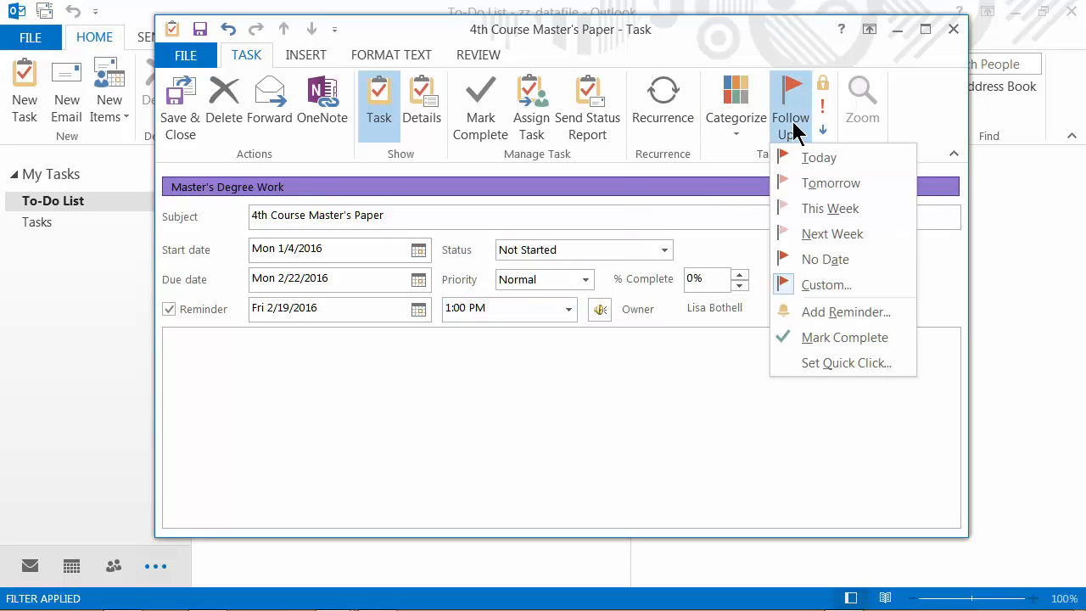
{"action": "left_click", "coordinate": [840, 285]}
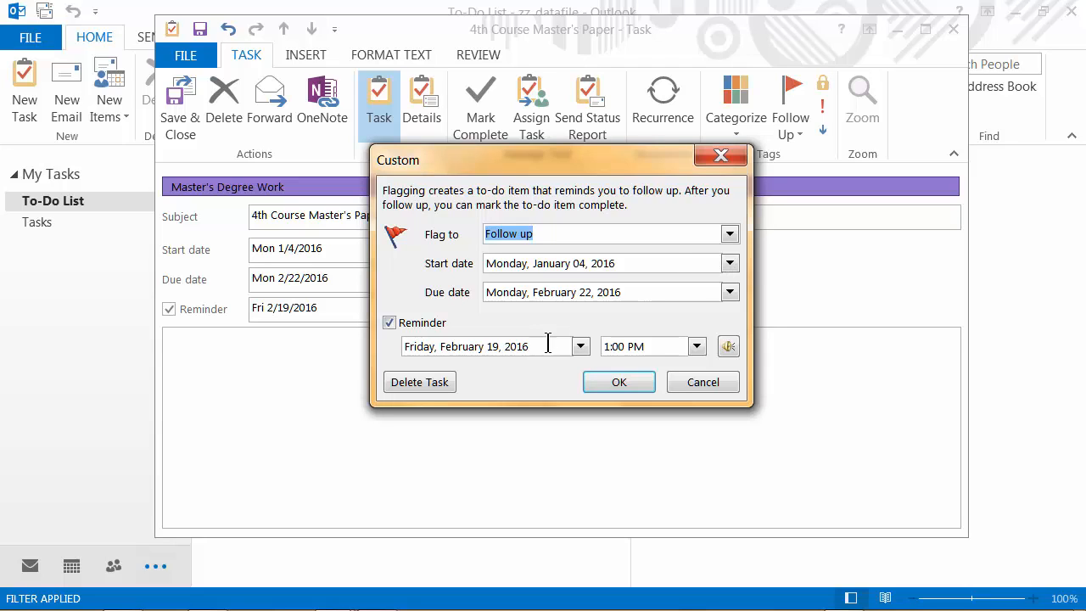
{"action": "left_click", "coordinate": [580, 346]}
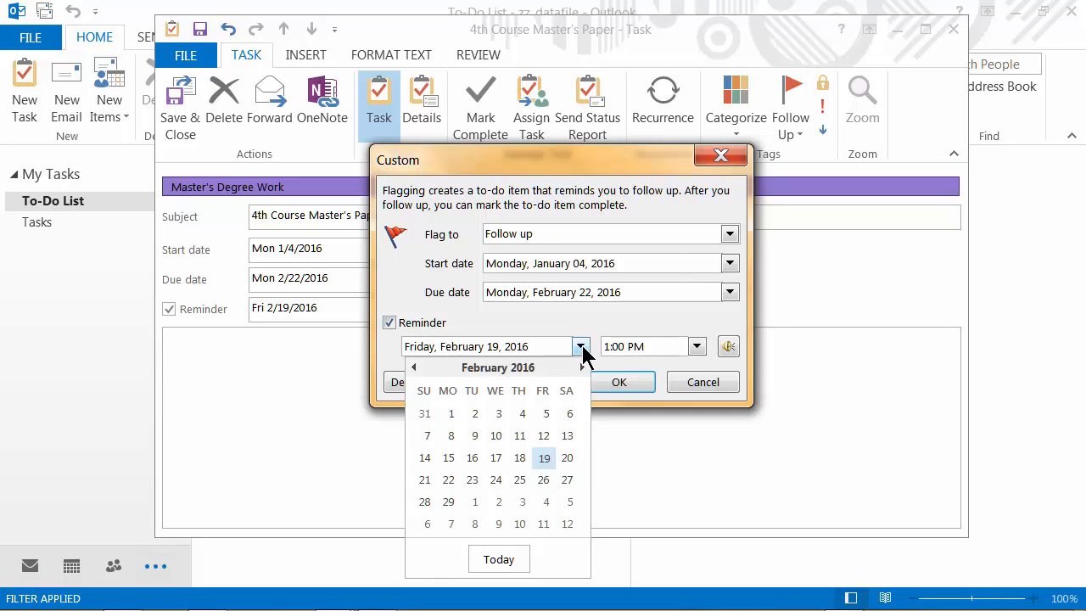
{"action": "left_click", "coordinate": [546, 415]}
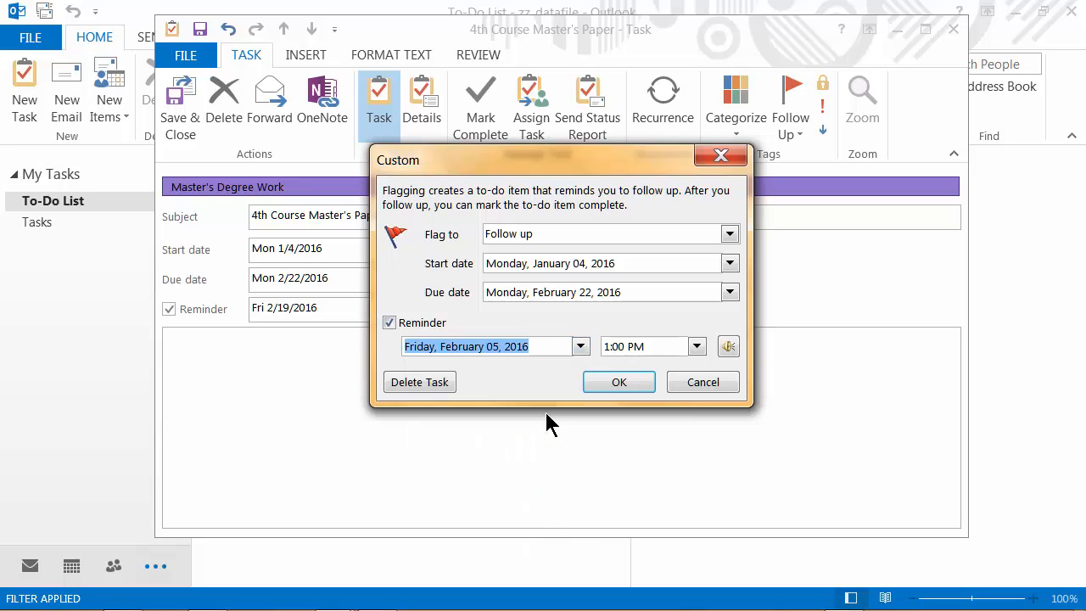
{"action": "left_click", "coordinate": [598, 386]}
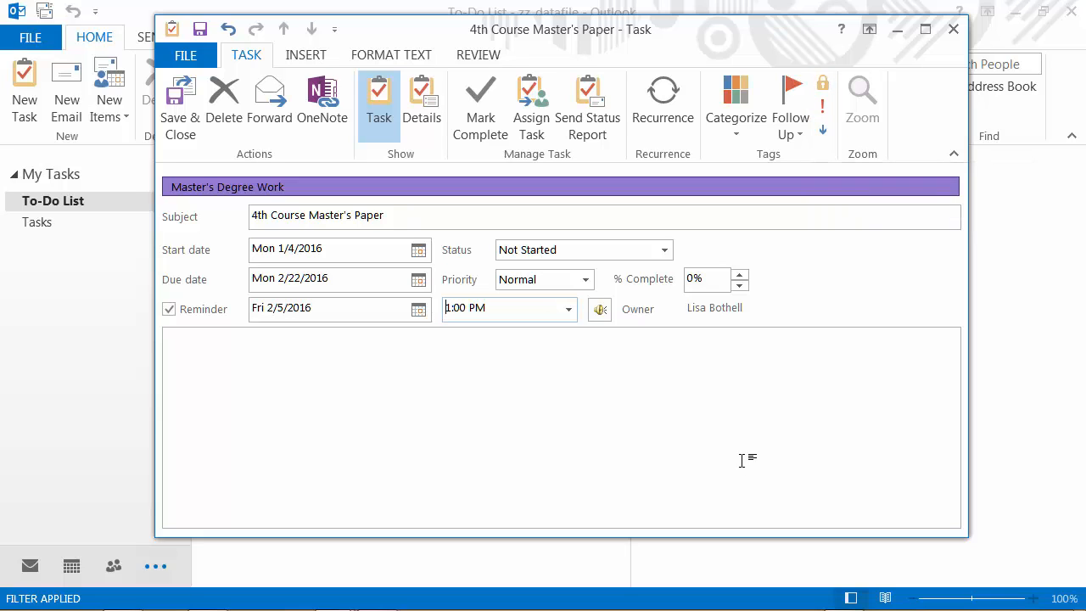
Save and close the task, and check its entry in the To-Do List and in the Tasks folder.
{"action": "left_click", "coordinate": [191, 92]}
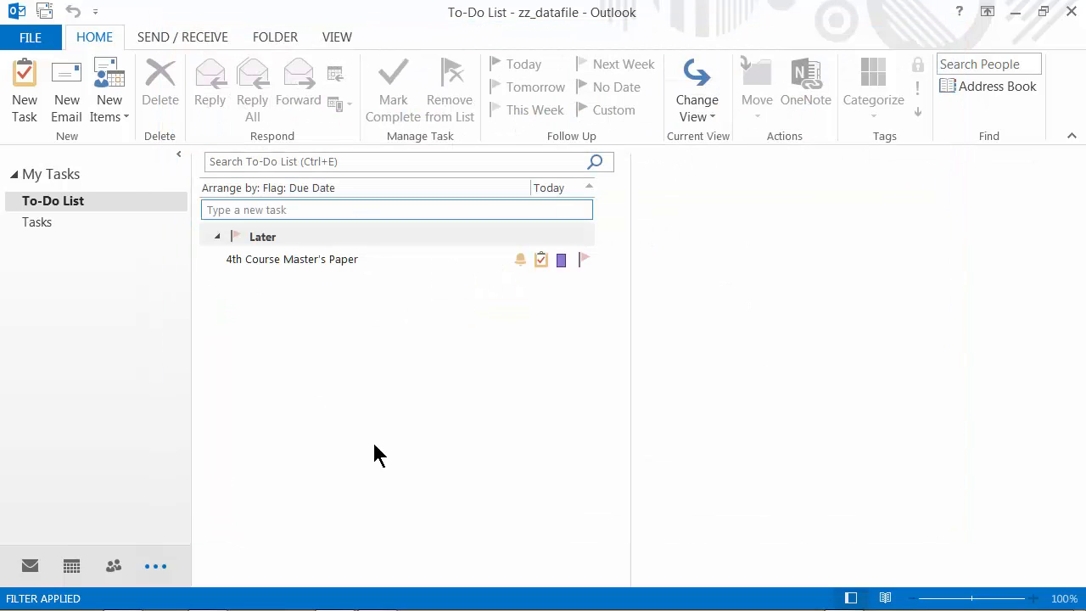
{"action": "left_click", "coordinate": [313, 260]}
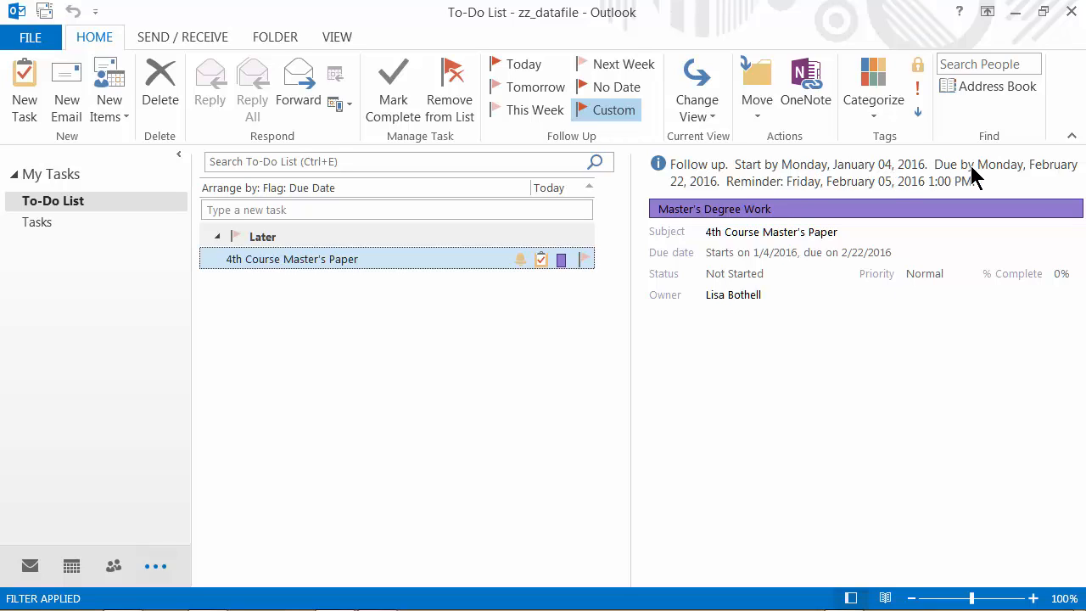
{"action": "left_click", "coordinate": [45, 224]}
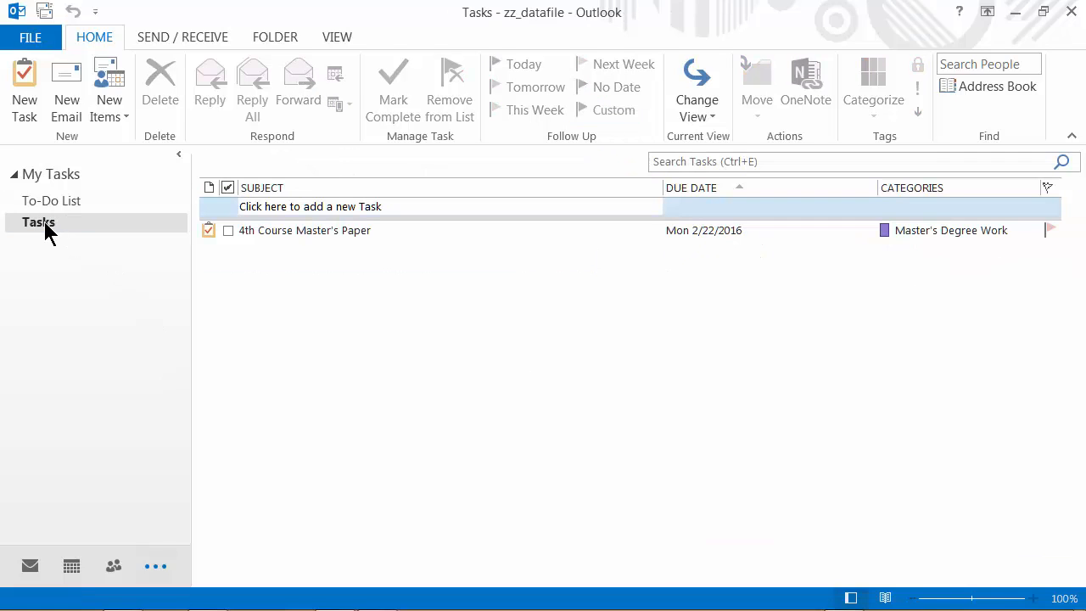
{"action": "left_click", "coordinate": [331, 238]}
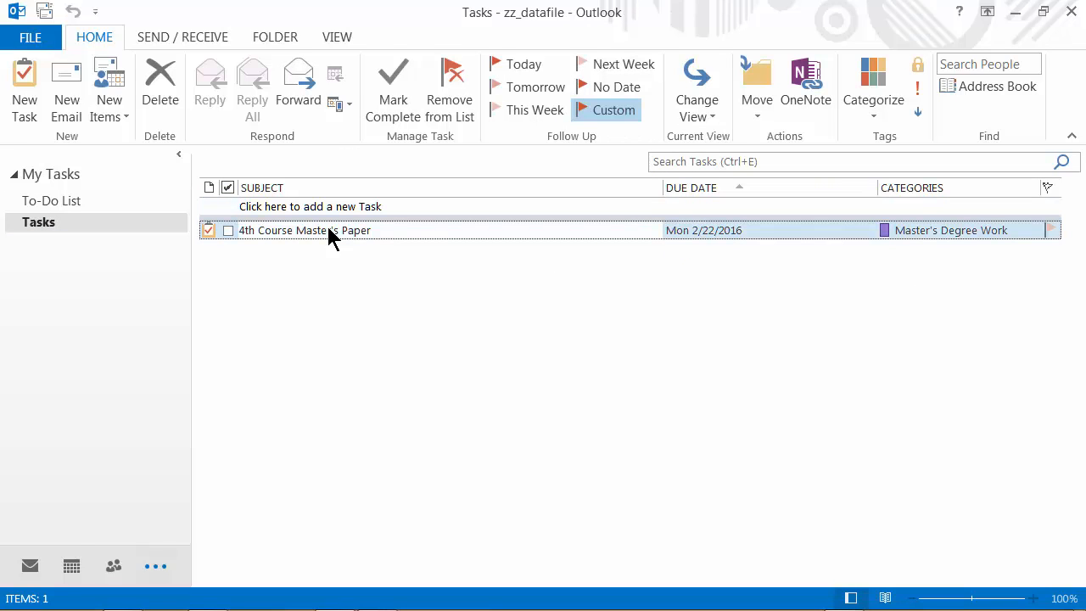
Mark the 4th Course Master's Paper task complete and revert it, once through its completion checkbox and once through its flag.
{"action": "left_click", "coordinate": [227, 230]}
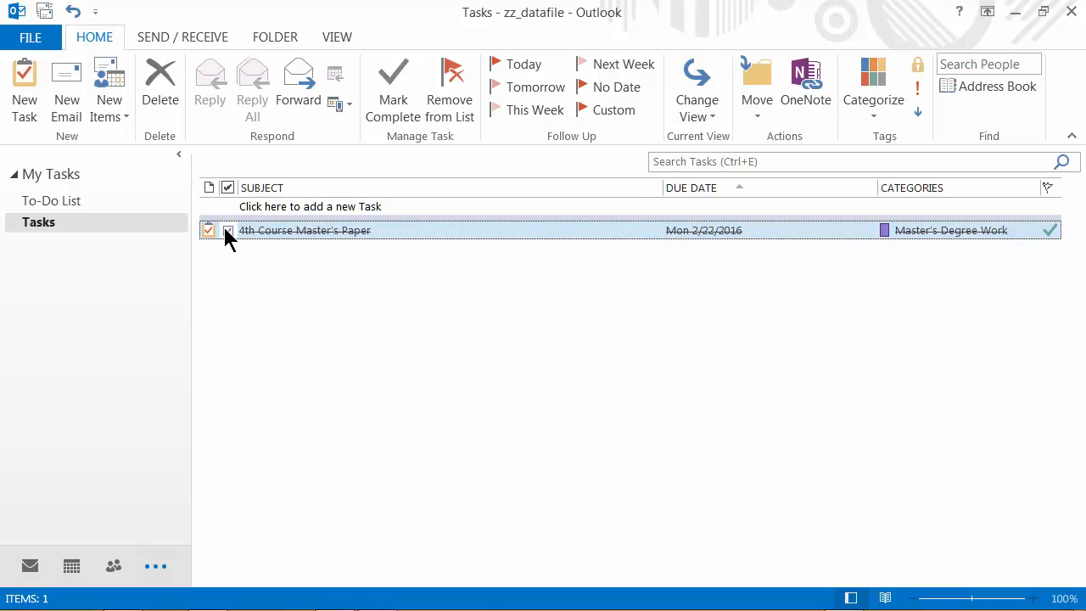
{"action": "left_click", "coordinate": [228, 231]}
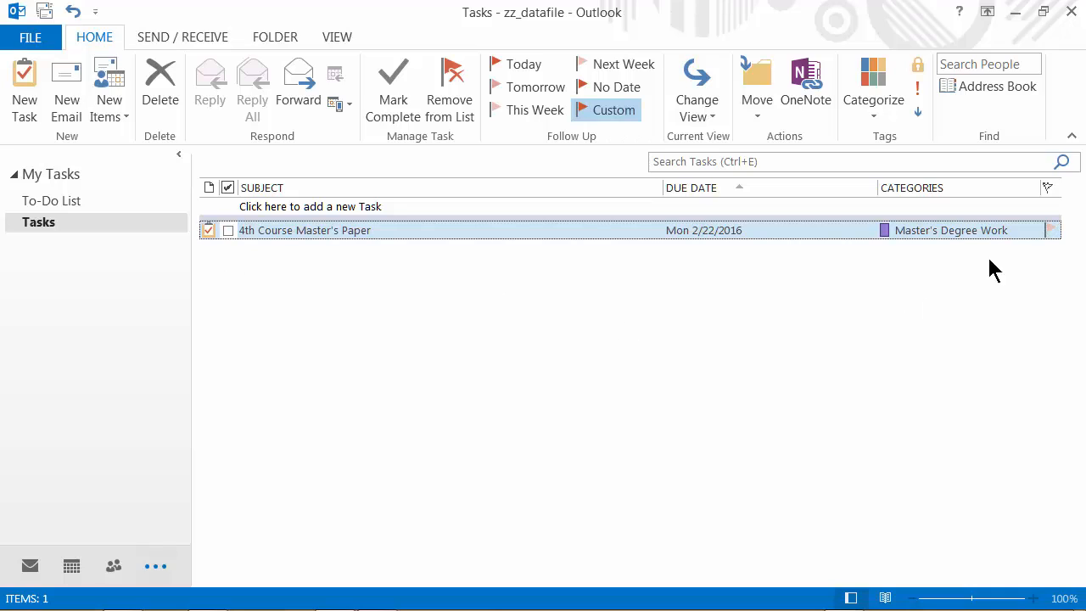
{"action": "left_click", "coordinate": [1050, 230]}
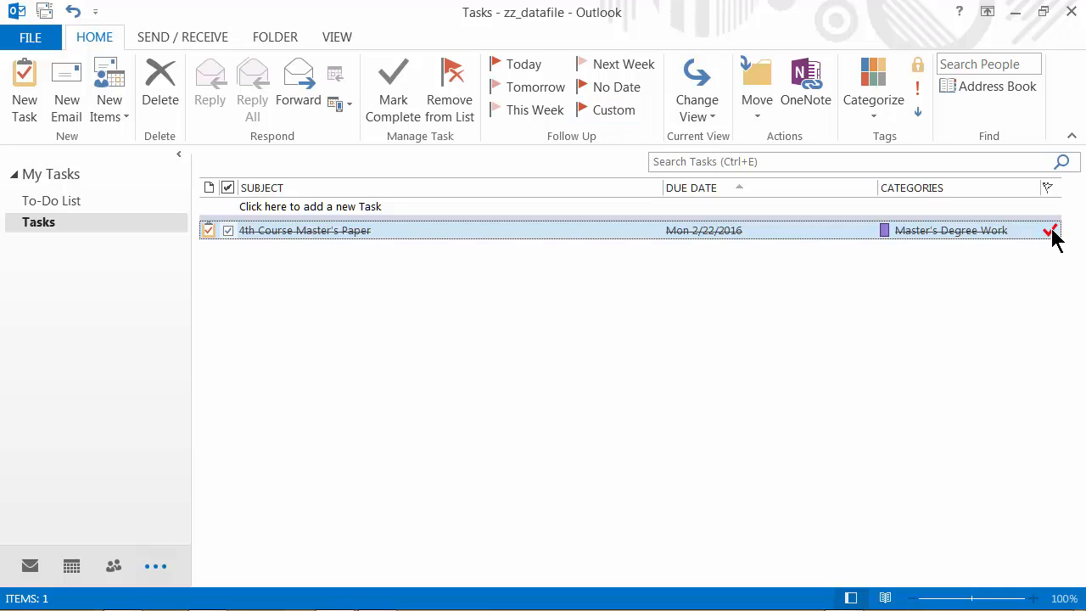
{"action": "left_click", "coordinate": [1050, 230]}
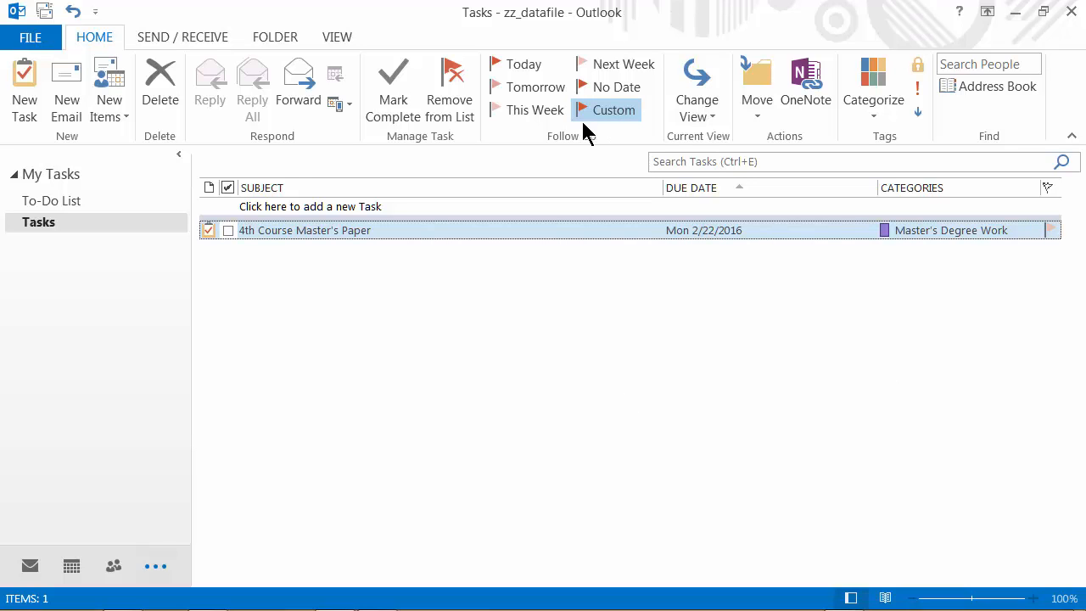
Add the note "Remember there are 2 Monday holidays so get extra work done then!!!" to the Master's paper task and save it.
{"action": "left_click", "coordinate": [302, 227]}
{"action": "double_click", "coordinate": [302, 230]}
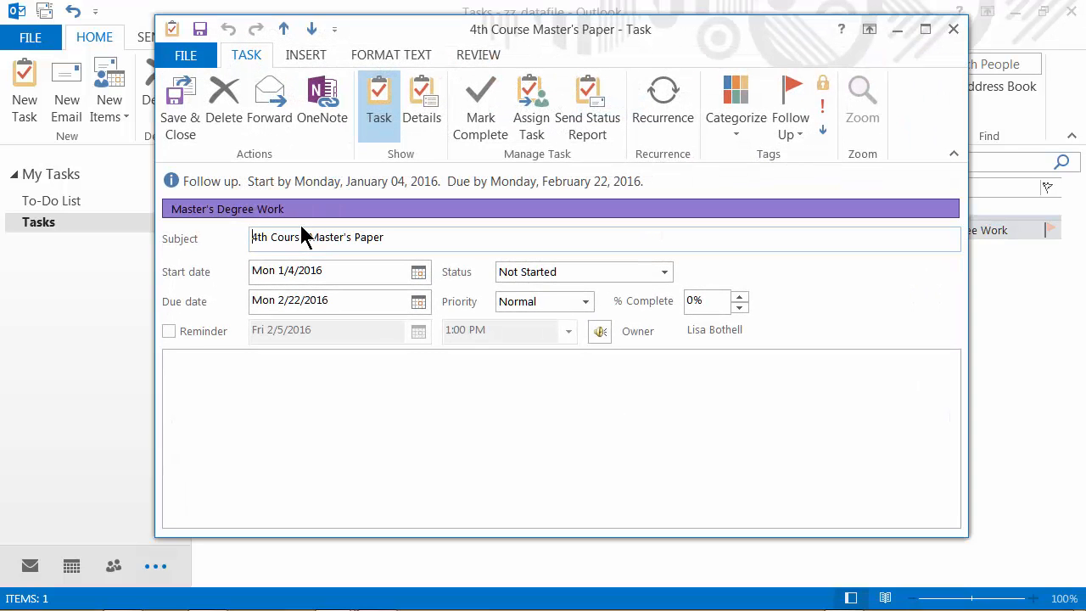
{"action": "left_click", "coordinate": [430, 362]}
{"action": "type", "text": "R"}
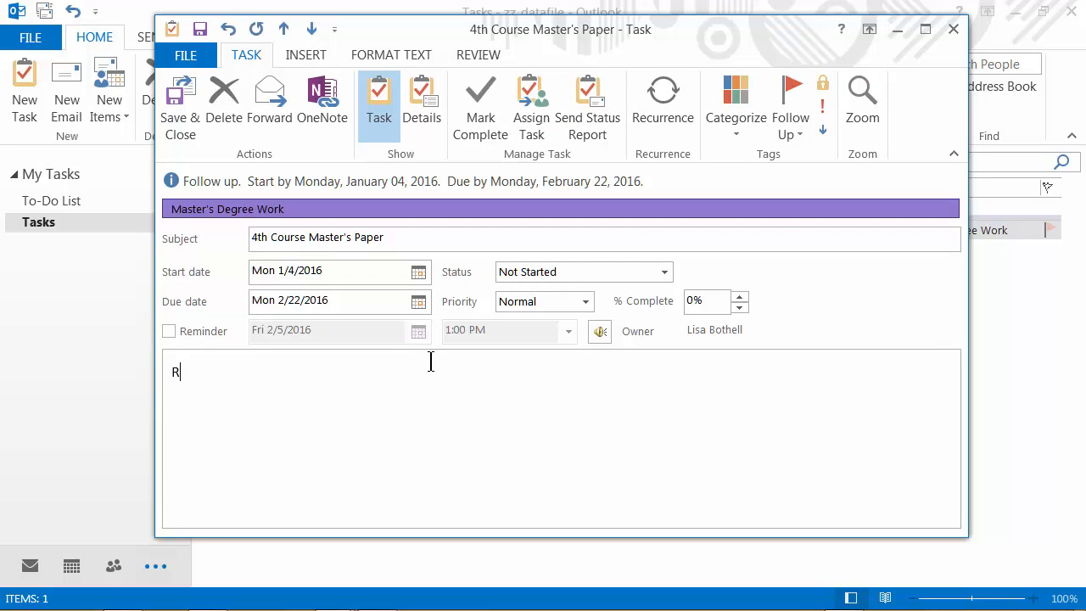
{"action": "type", "text": "emember there are 2 Monda"}
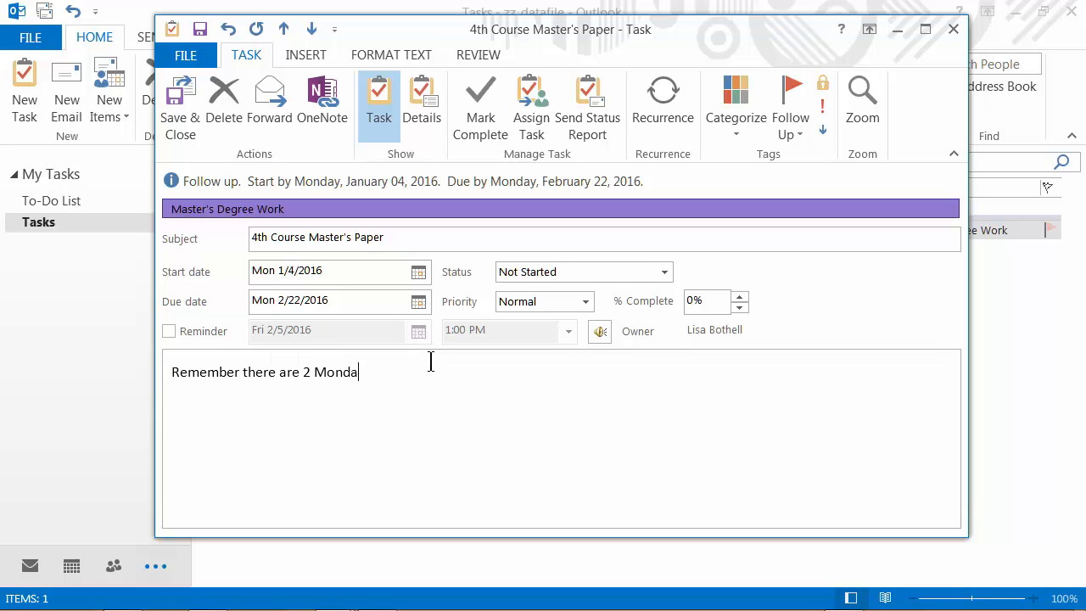
{"action": "type", "text": "y holidays so get extra wor"}
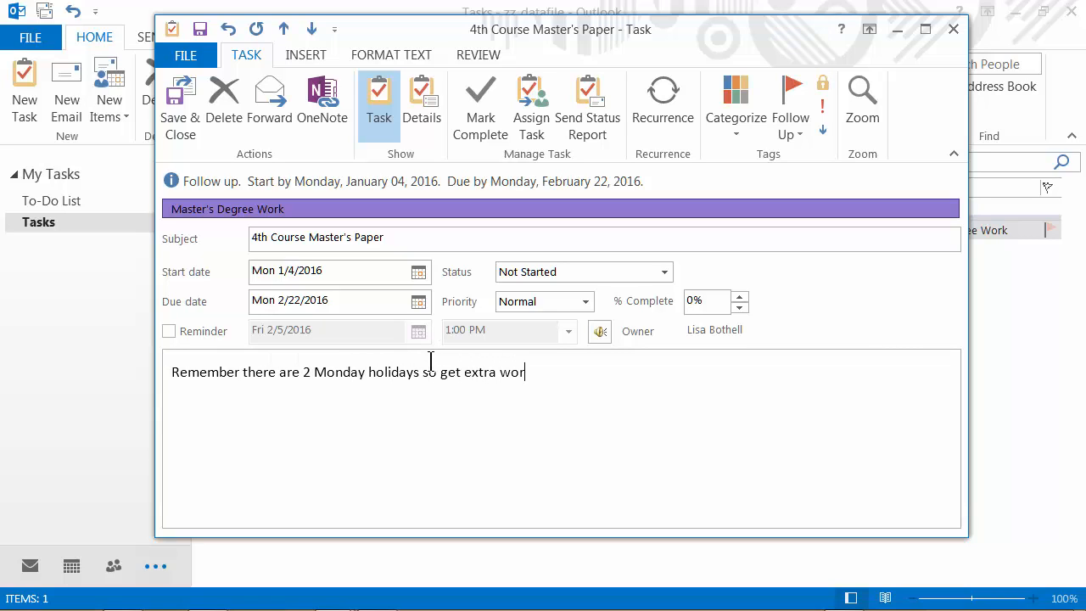
{"action": "type", "text": "k done then!!!"}
{"action": "left_click", "coordinate": [181, 110]}
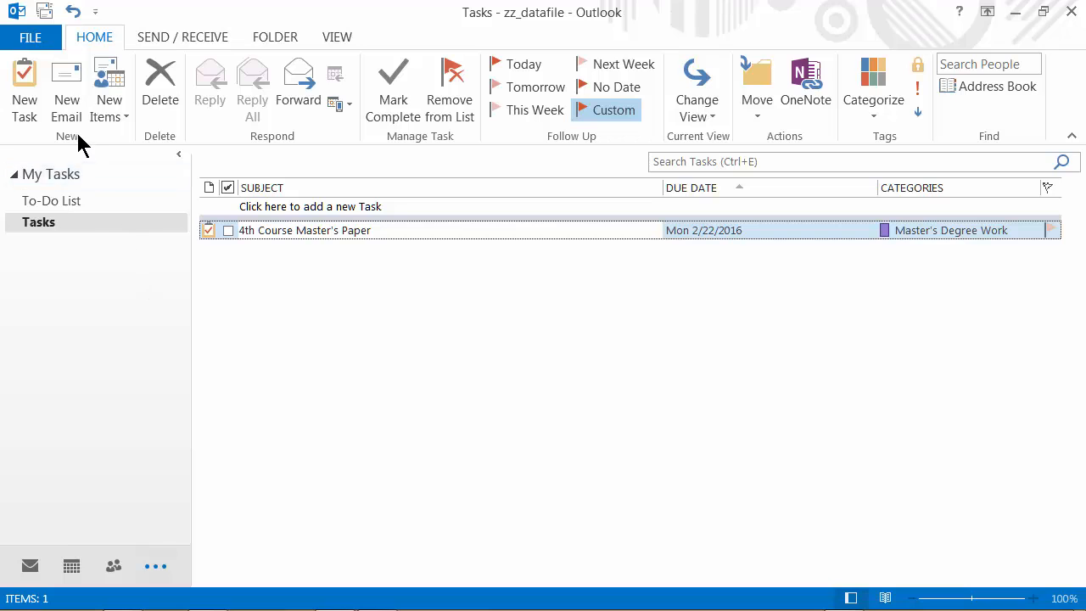
Create a new task from the To-Do List with the subject "Report for Boss".
{"action": "left_click", "coordinate": [42, 204]}
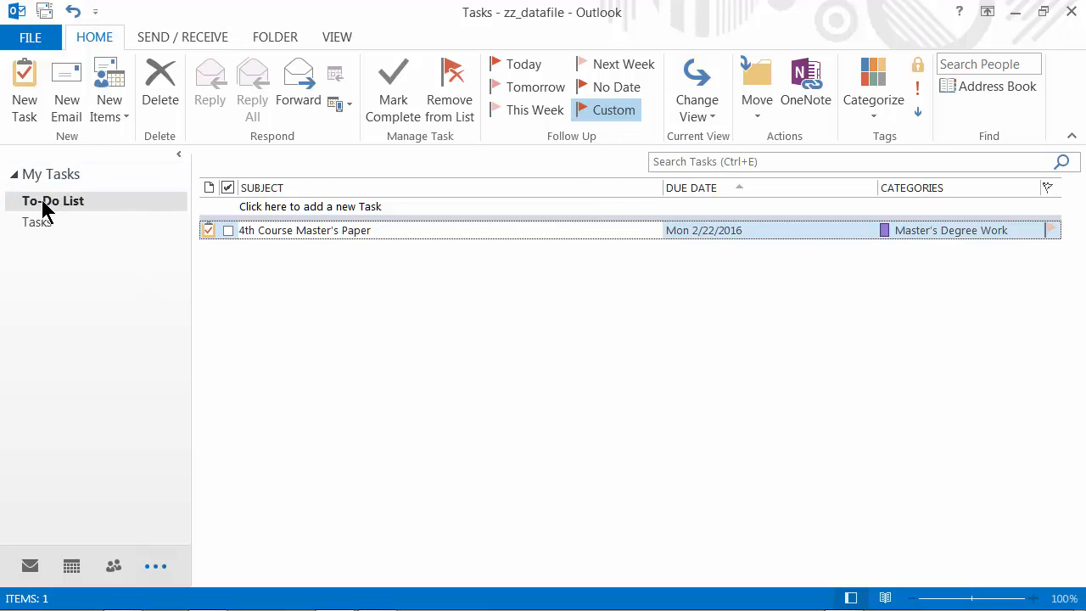
{"action": "left_click", "coordinate": [24, 85]}
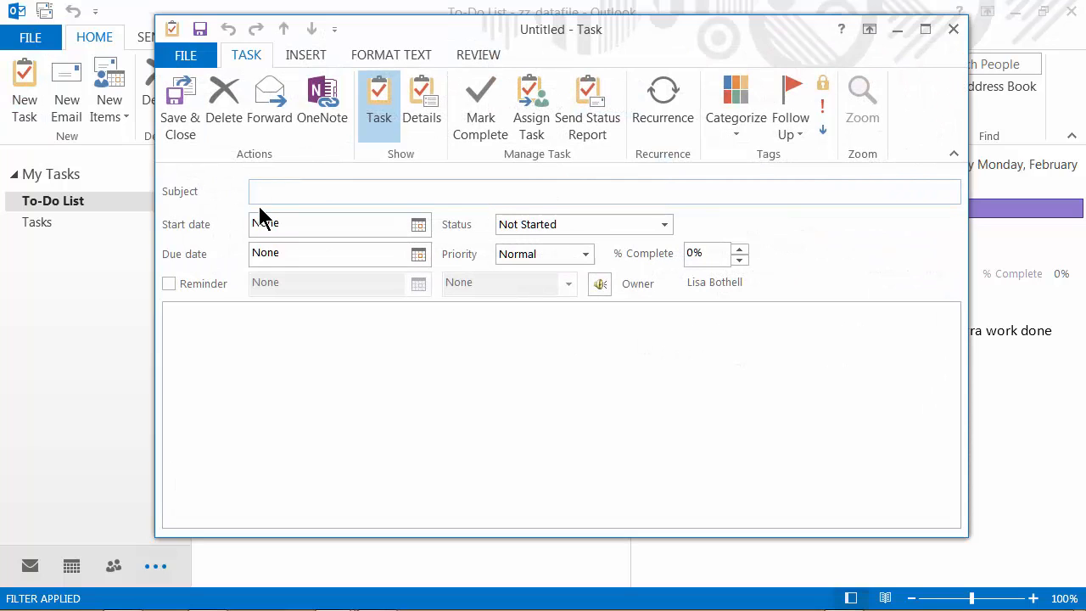
{"action": "type", "text": "Report for "}
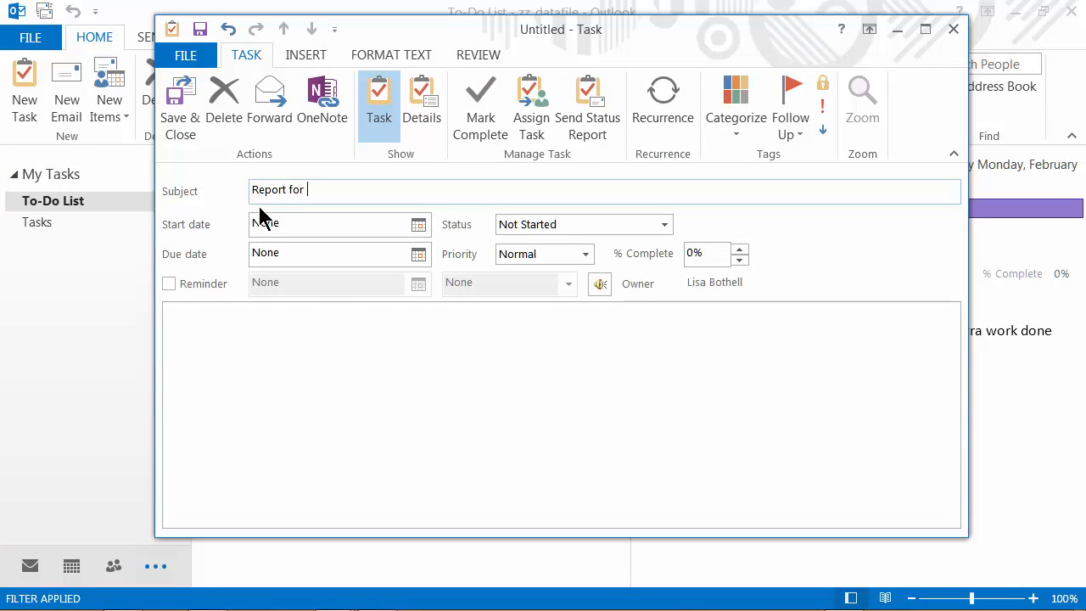
{"action": "type", "text": "Moss"}
{"action": "key", "text": "BackSpace"}
{"action": "key", "text": "BackSpace"}
{"action": "key", "text": "BackSpace"}
{"action": "key", "text": "BackSpace"}
{"action": "type", "text": "Boss"}
Set the Report for Boss task's due date to Wed 1/20/2016 and its start date to Mon 12/7/2015.
{"action": "left_click", "coordinate": [418, 253]}
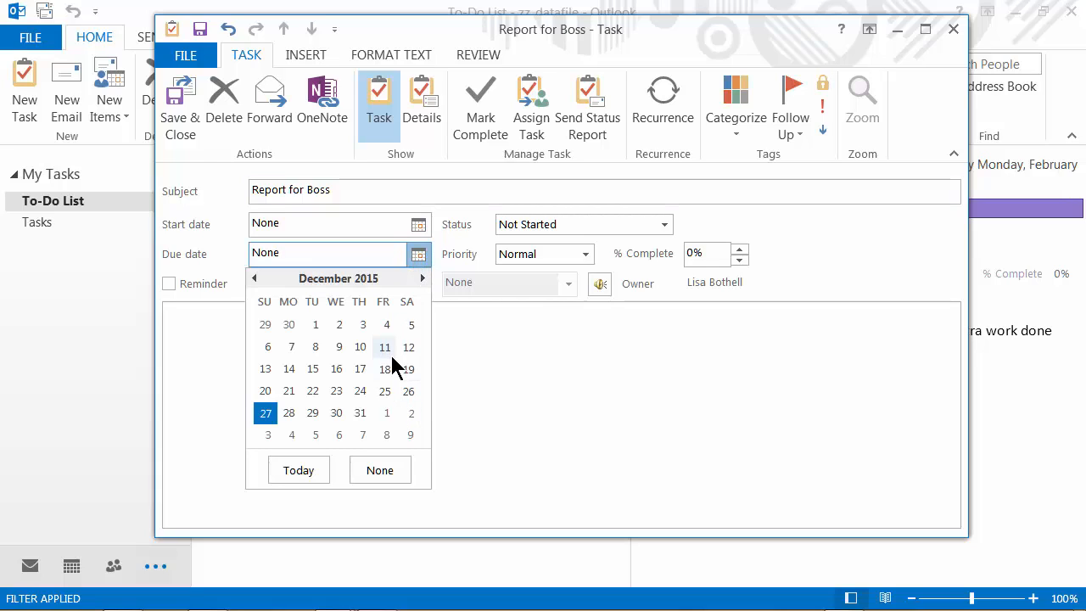
{"action": "left_click", "coordinate": [423, 279]}
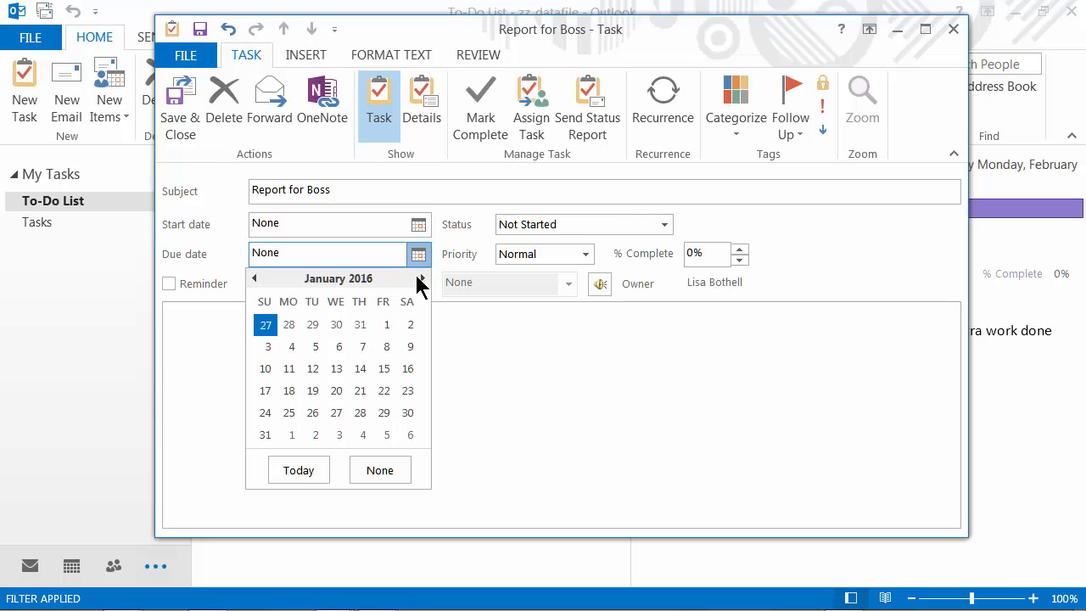
{"action": "left_click", "coordinate": [337, 391]}
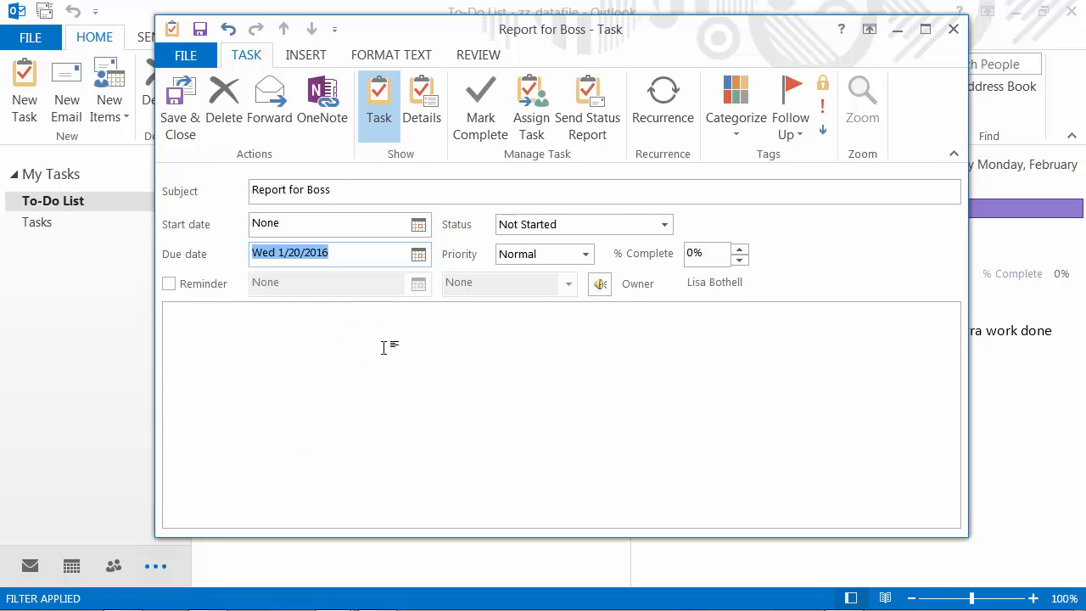
{"action": "left_click", "coordinate": [418, 224]}
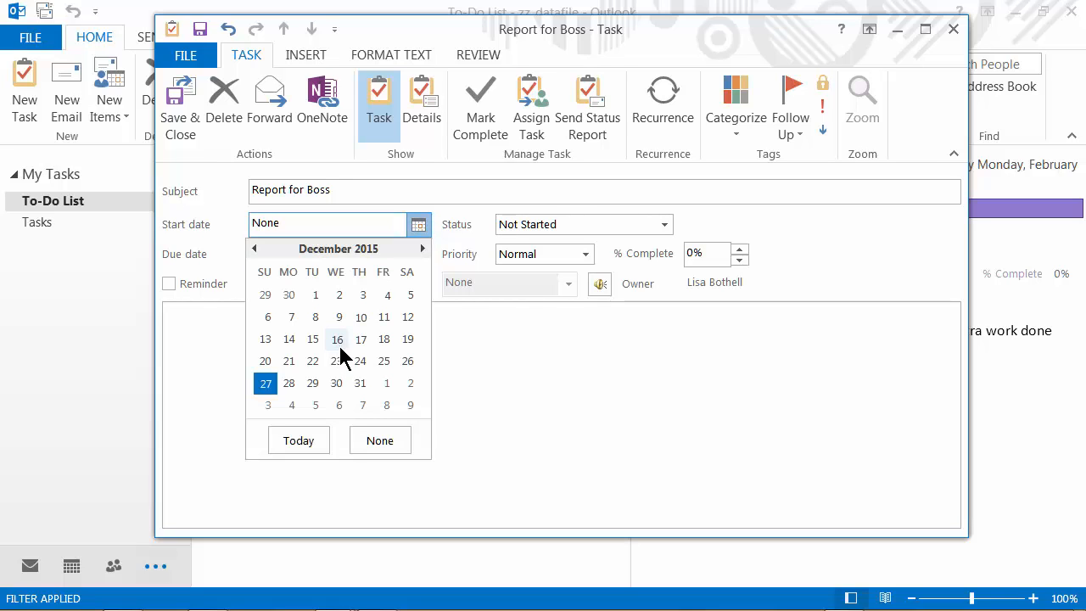
{"action": "left_click", "coordinate": [291, 318]}
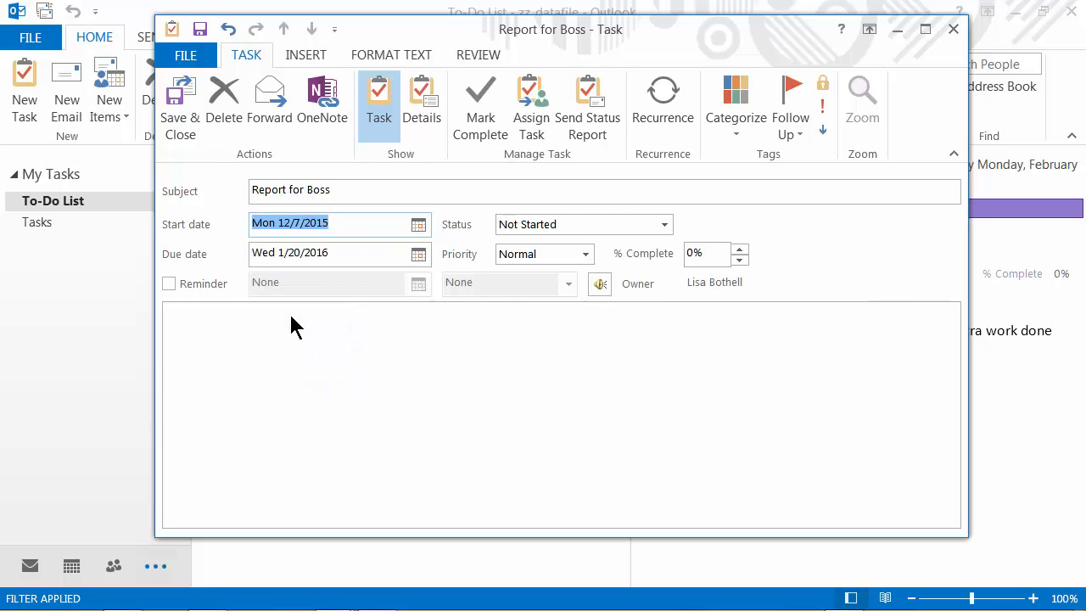
Set the task's start date to Mon 1/11/2016 and turn on its reminder.
{"action": "left_click", "coordinate": [418, 225]}
{"action": "left_click", "coordinate": [417, 247]}
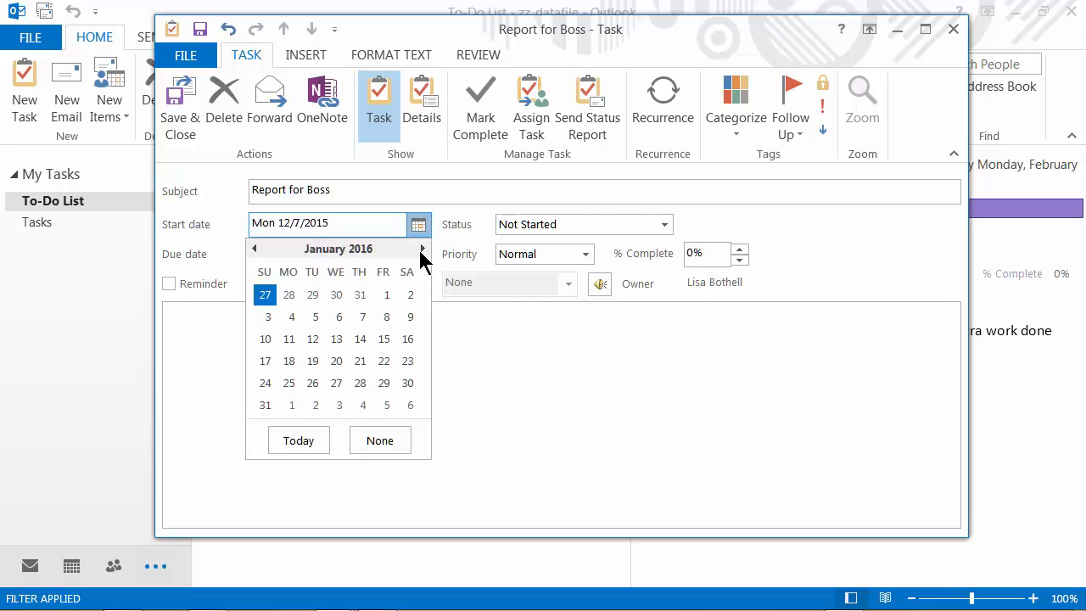
{"action": "left_click", "coordinate": [291, 341]}
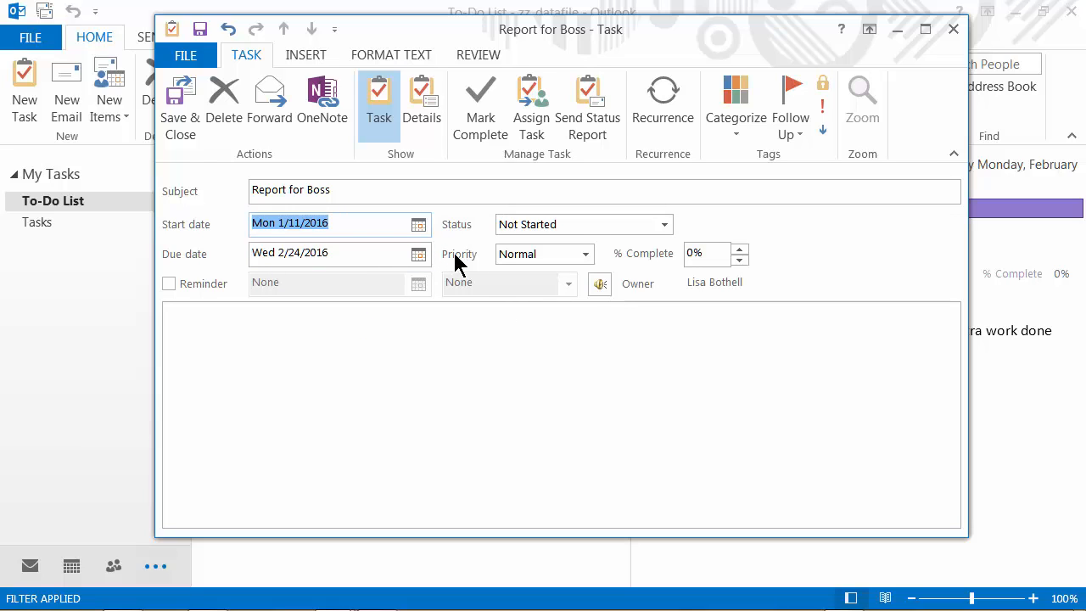
{"action": "left_click", "coordinate": [166, 281]}
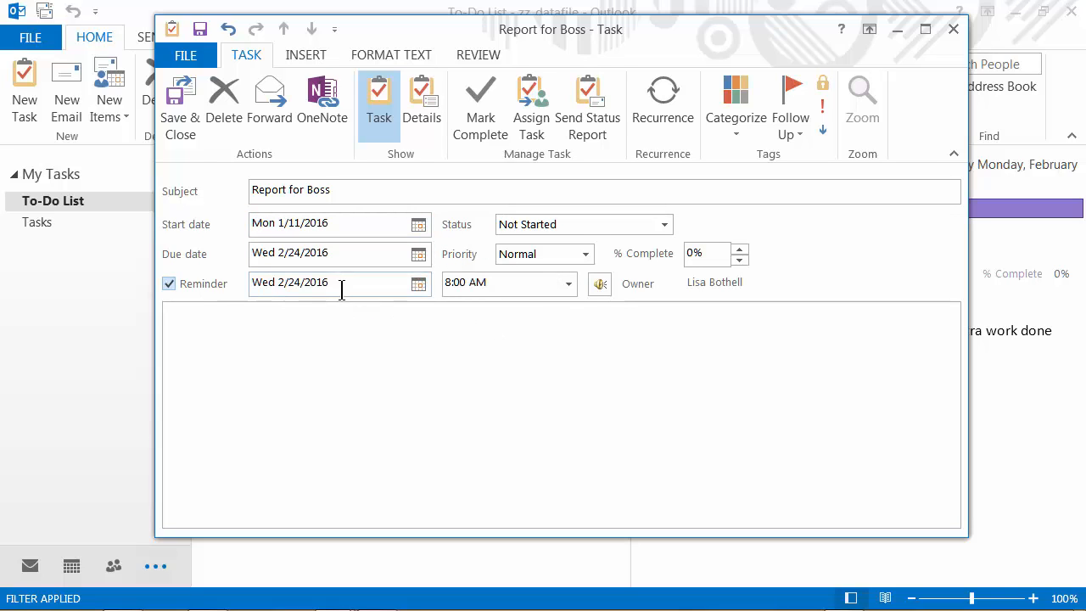
Set the Report for Boss task's due date to Wed 1/20/2016 and its reminder date to Mon 1/18/2016.
{"action": "left_click", "coordinate": [417, 256]}
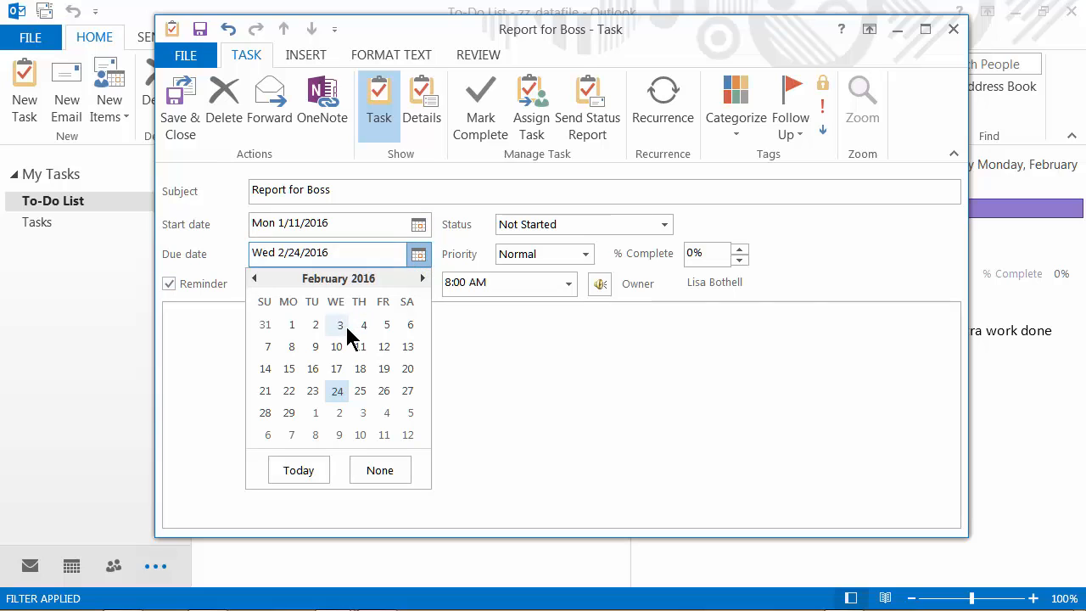
{"action": "left_click", "coordinate": [338, 369]}
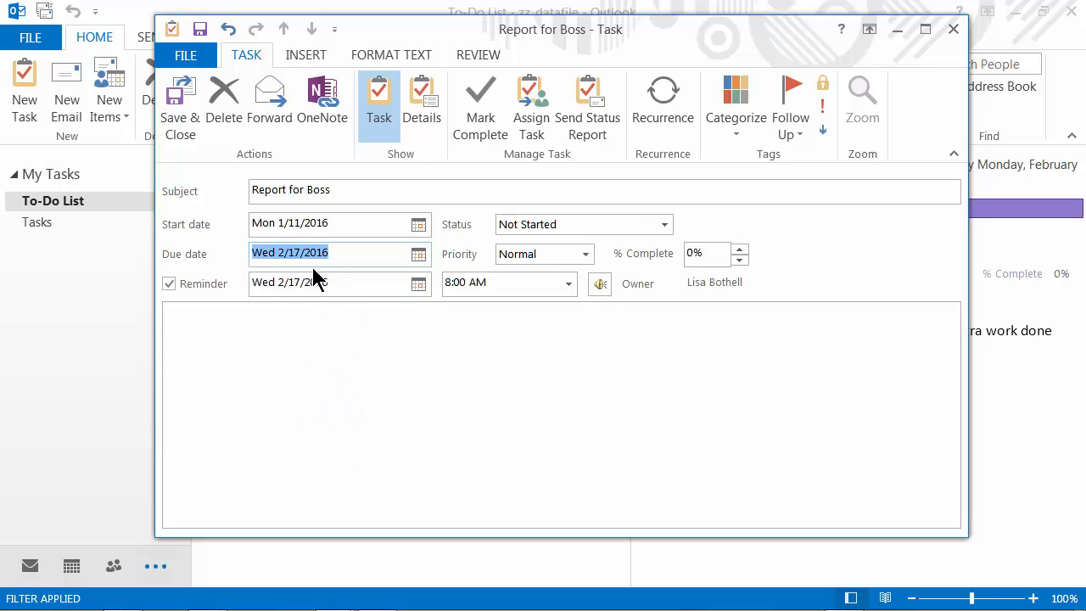
{"action": "left_click", "coordinate": [420, 254]}
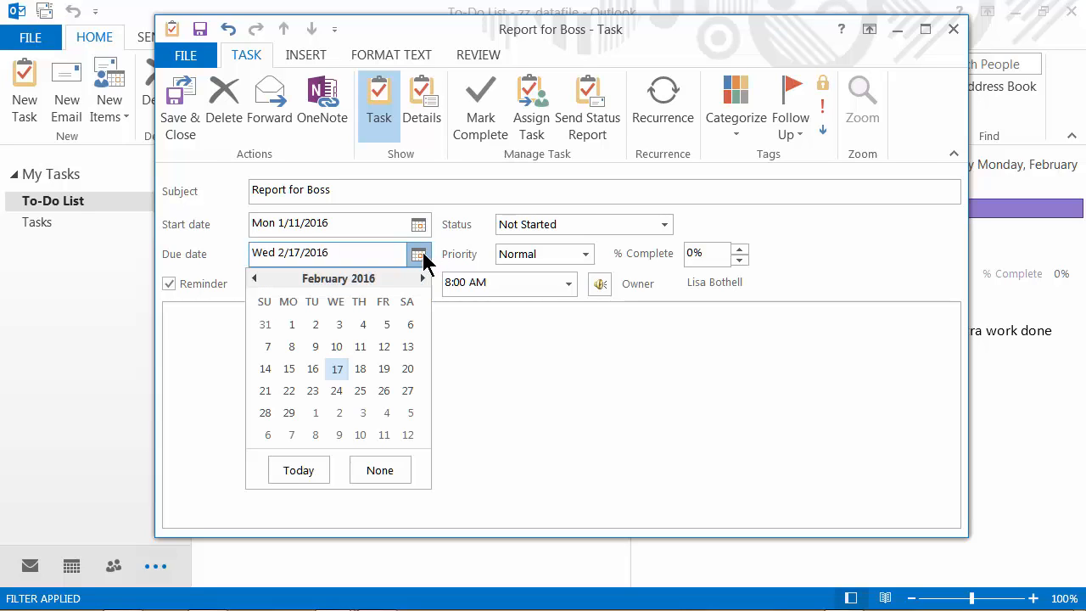
{"action": "left_click", "coordinate": [254, 279]}
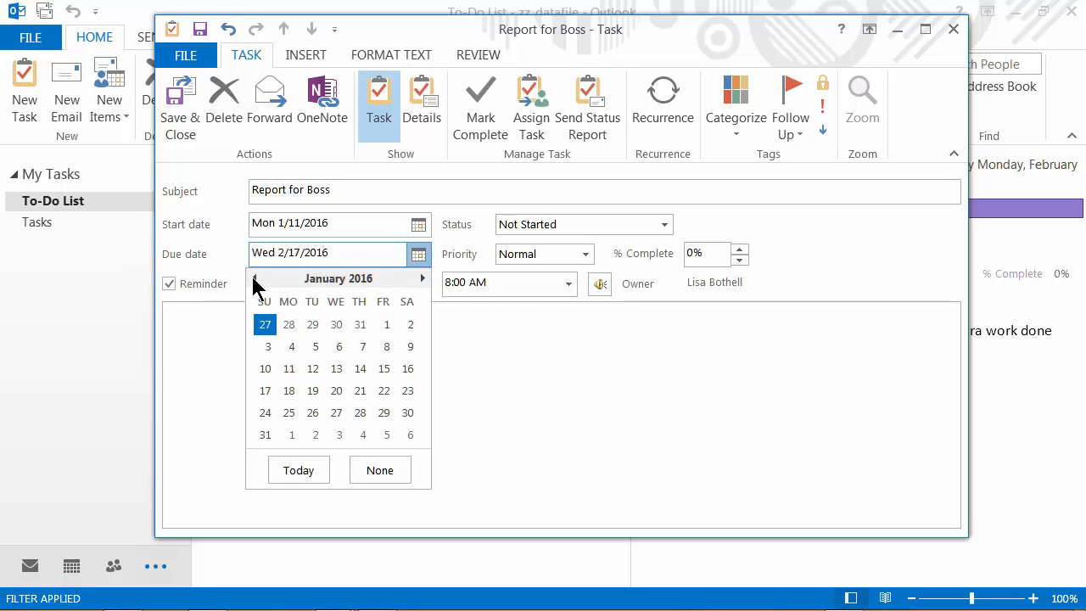
{"action": "left_click", "coordinate": [337, 390]}
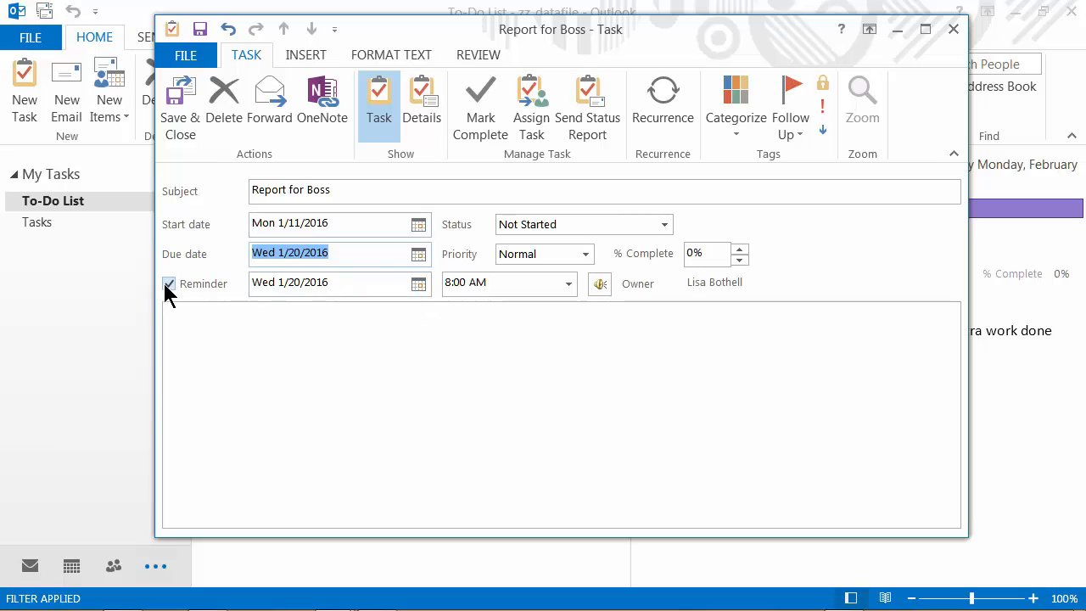
{"action": "left_click", "coordinate": [421, 286]}
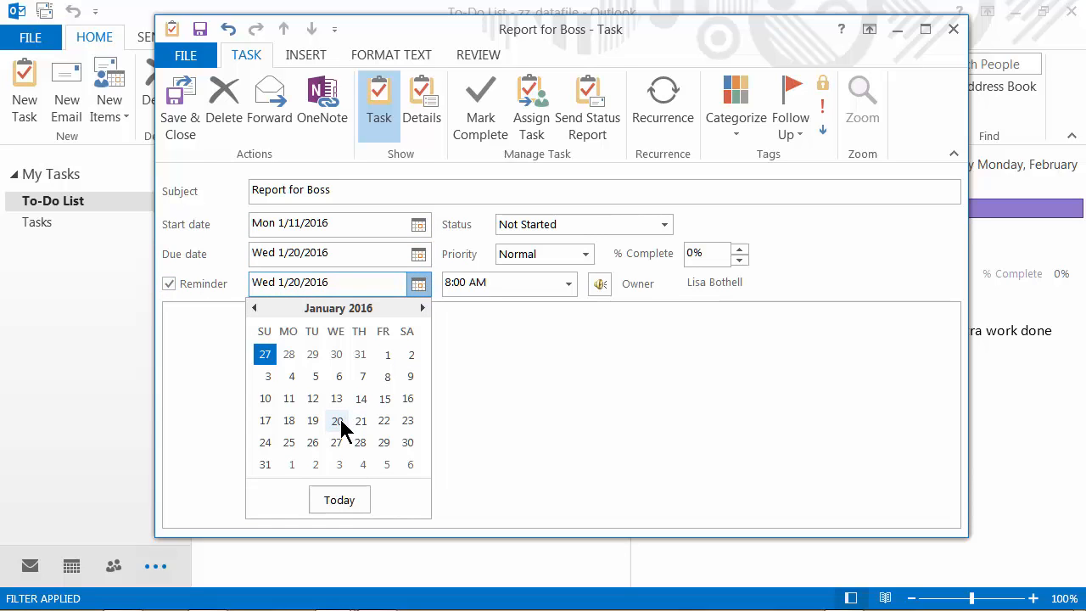
{"action": "left_click", "coordinate": [289, 419]}
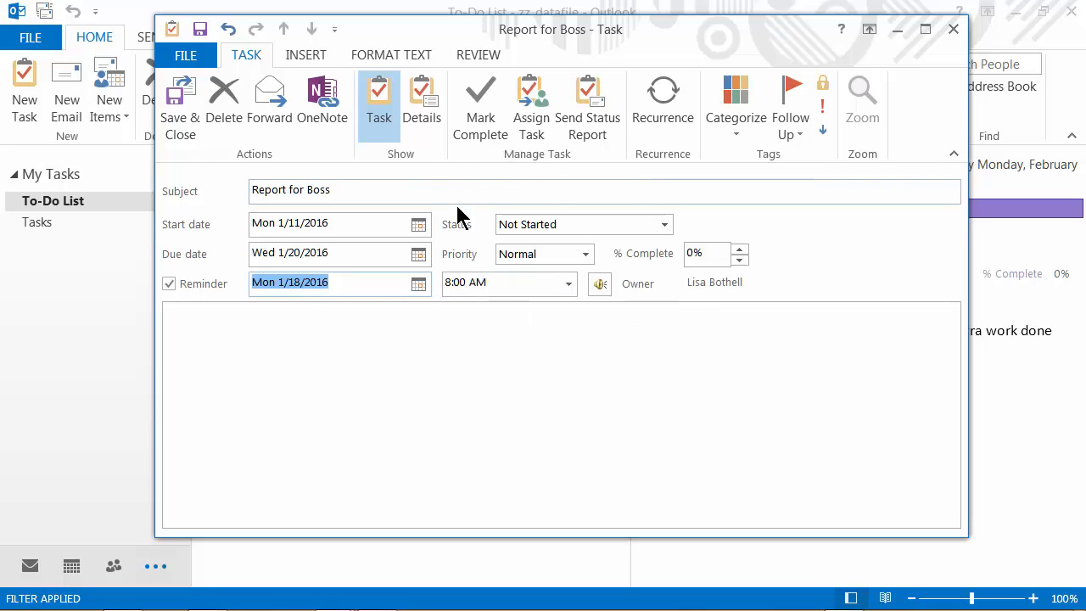
Assign the Reports category and high priority to the Report for Boss task, and save it.
{"action": "left_click", "coordinate": [737, 91]}
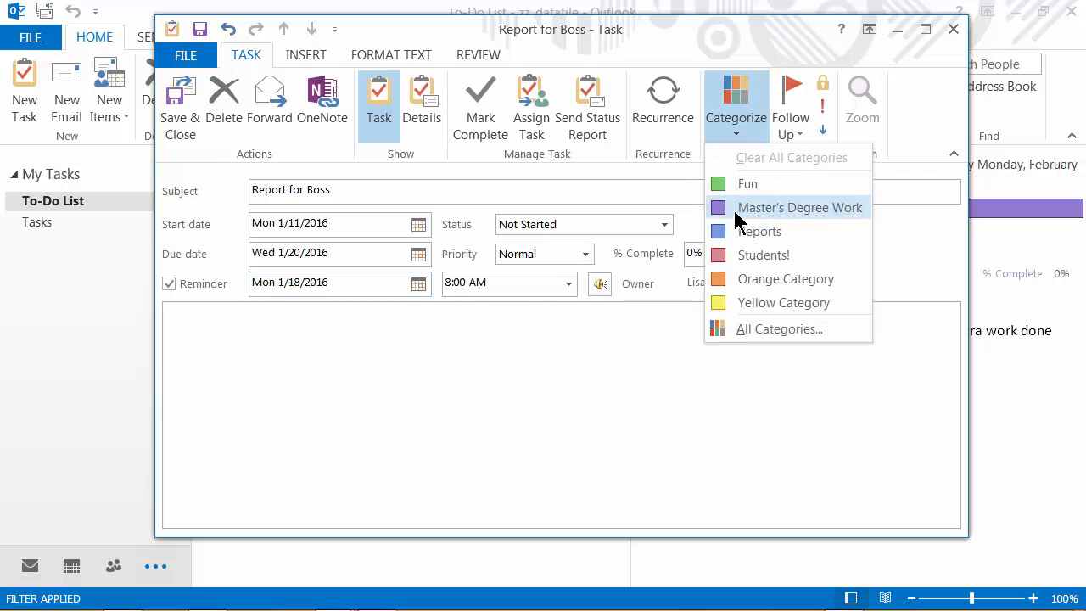
{"action": "left_click", "coordinate": [740, 233]}
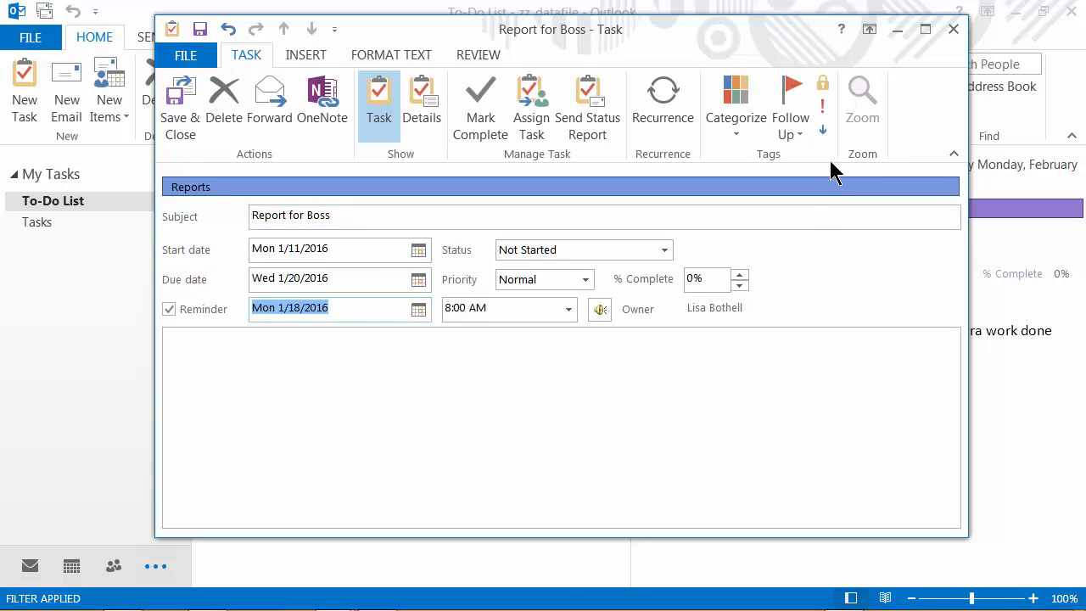
{"action": "left_click", "coordinate": [821, 108]}
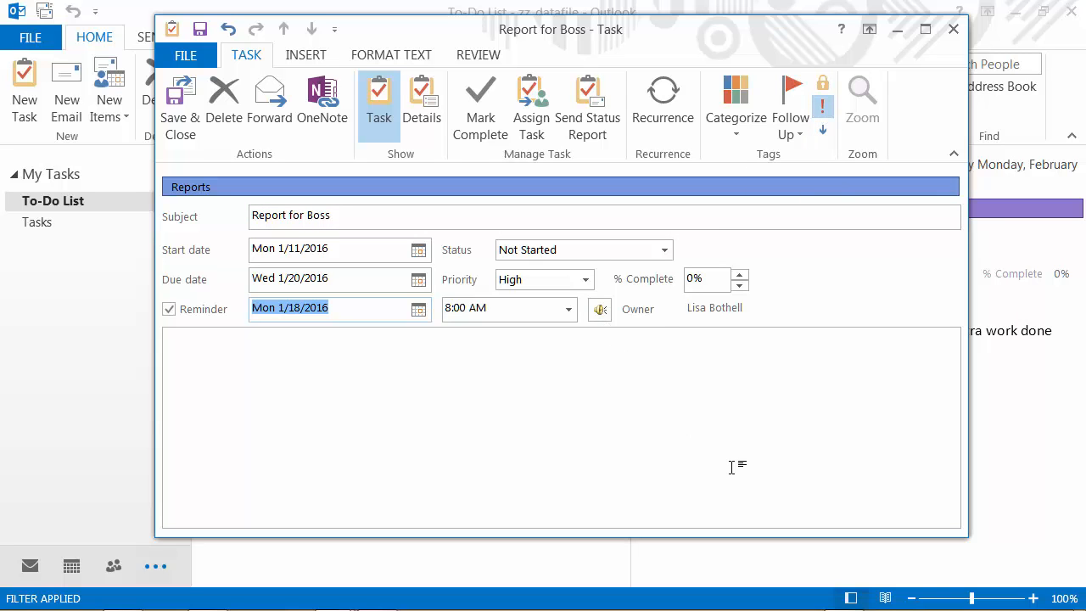
{"action": "left_click", "coordinate": [180, 119]}
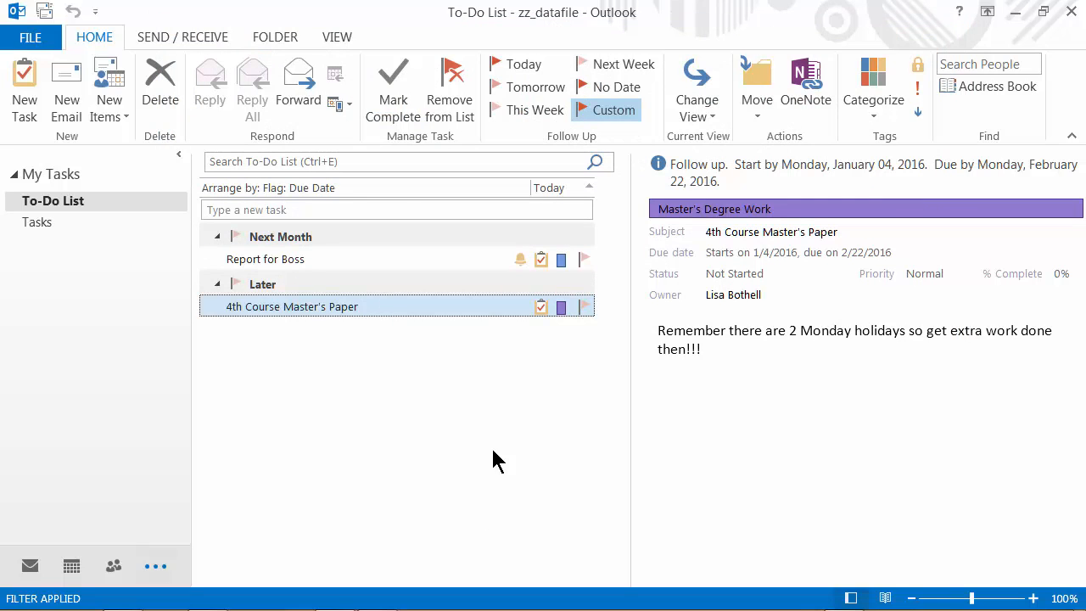
Make the Report for Boss task recur on the second Monday of every 1 month with no end date, and save it.
{"action": "double_click", "coordinate": [305, 237]}
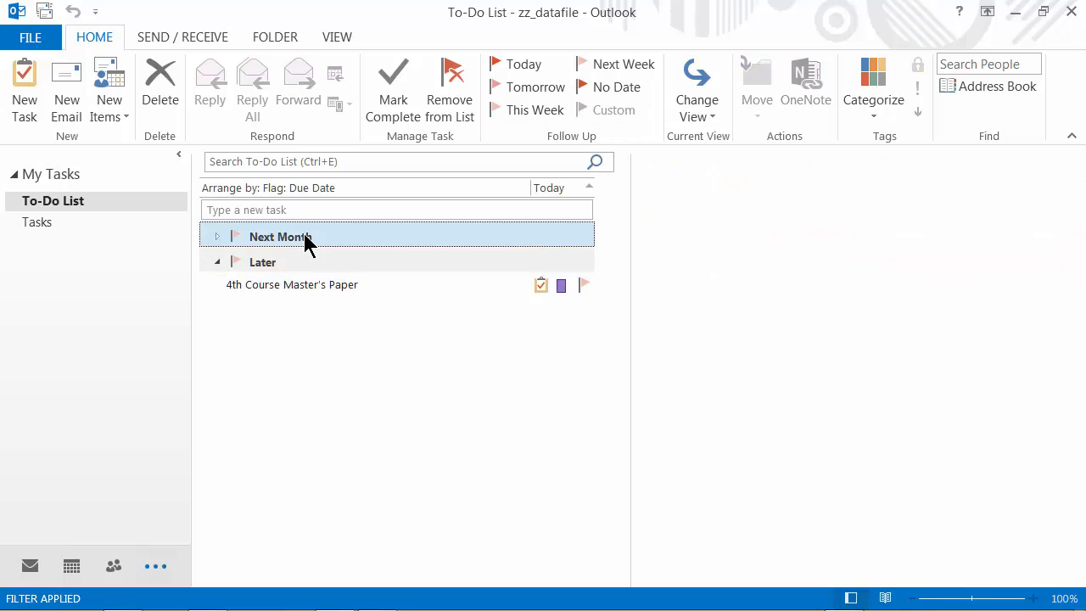
{"action": "double_click", "coordinate": [305, 237]}
{"action": "double_click", "coordinate": [303, 258]}
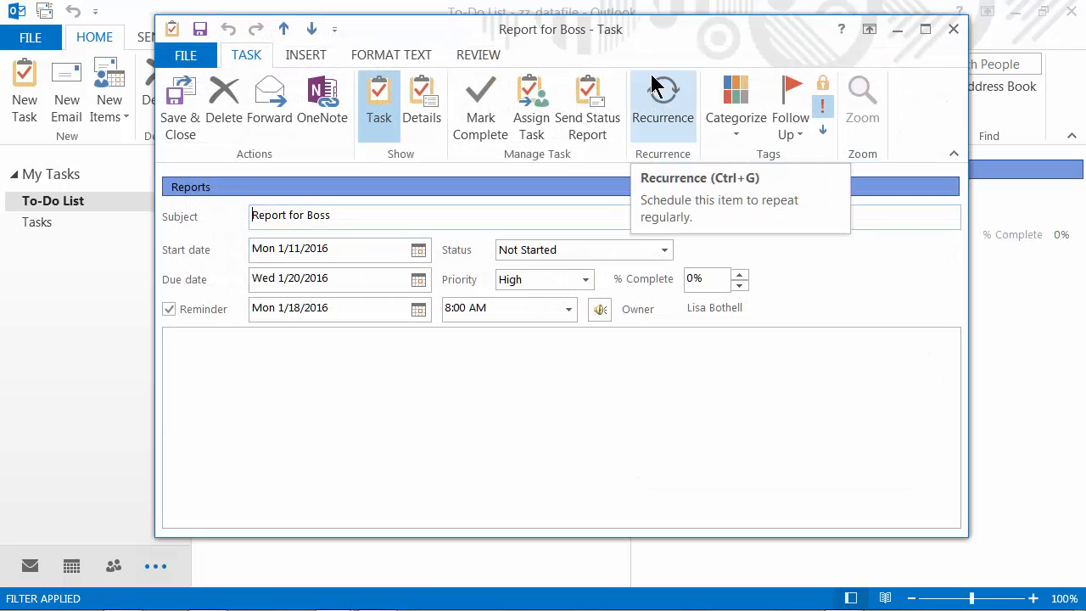
{"action": "left_click", "coordinate": [656, 116]}
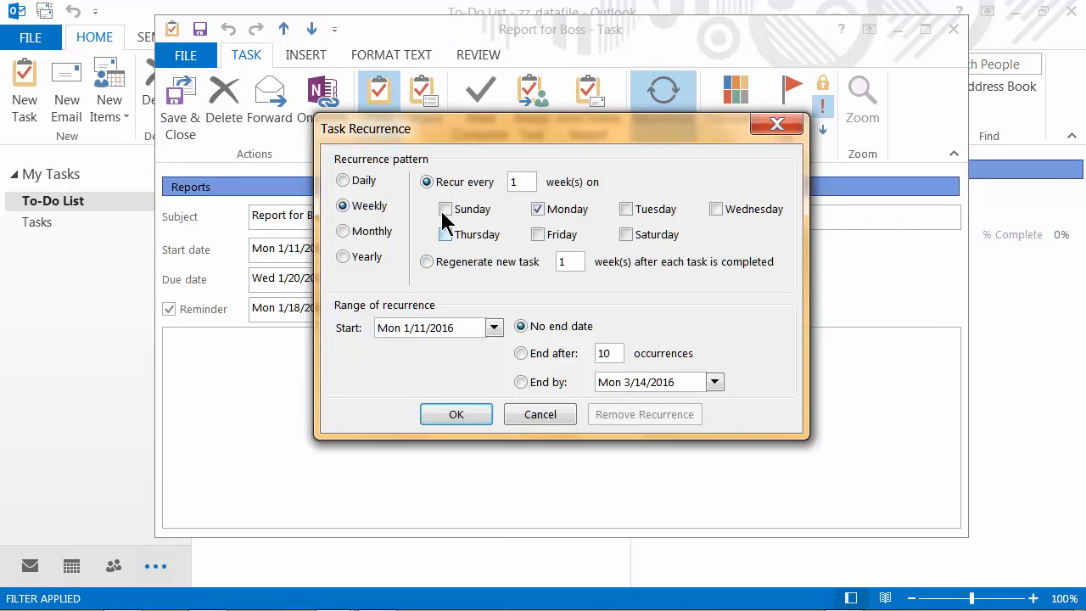
{"action": "left_click", "coordinate": [343, 232]}
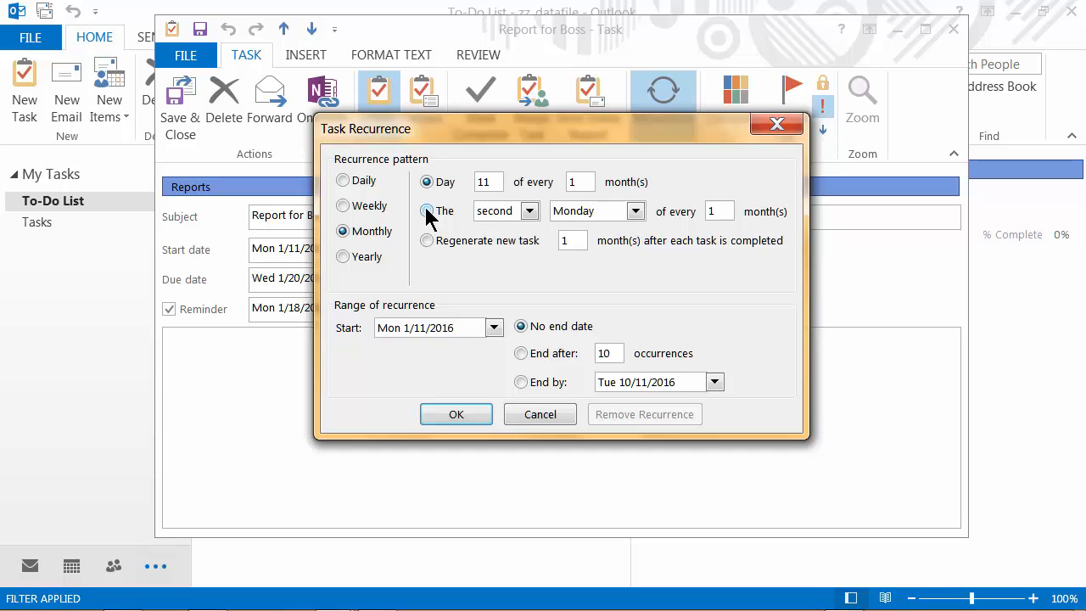
{"action": "left_click_drag", "start_coordinate": [419, 134], "coordinate": [581, 128]}
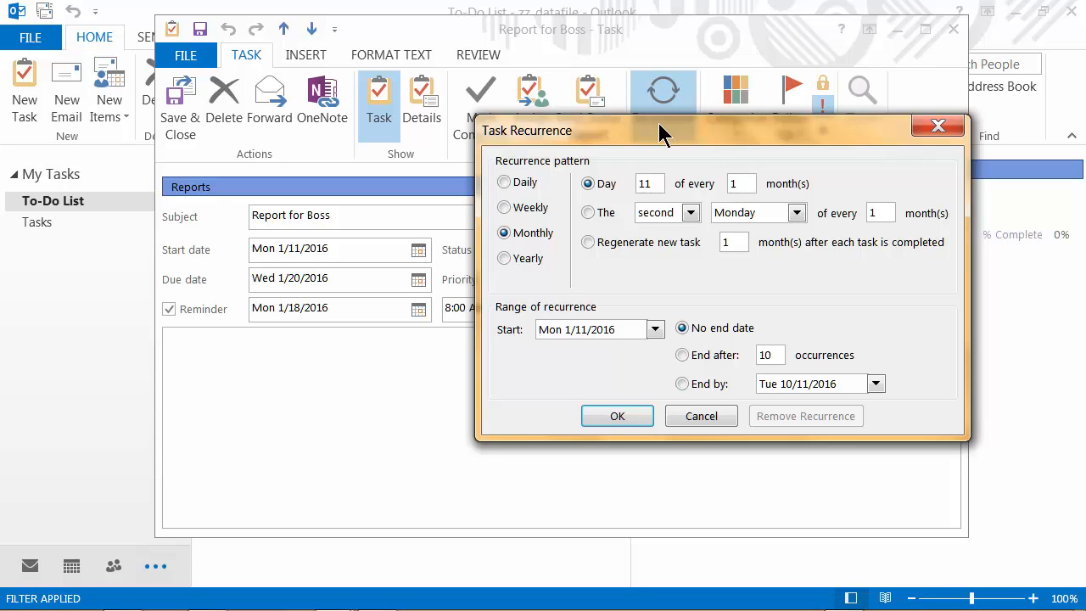
{"action": "left_click_drag", "start_coordinate": [658, 131], "coordinate": [615, 118]}
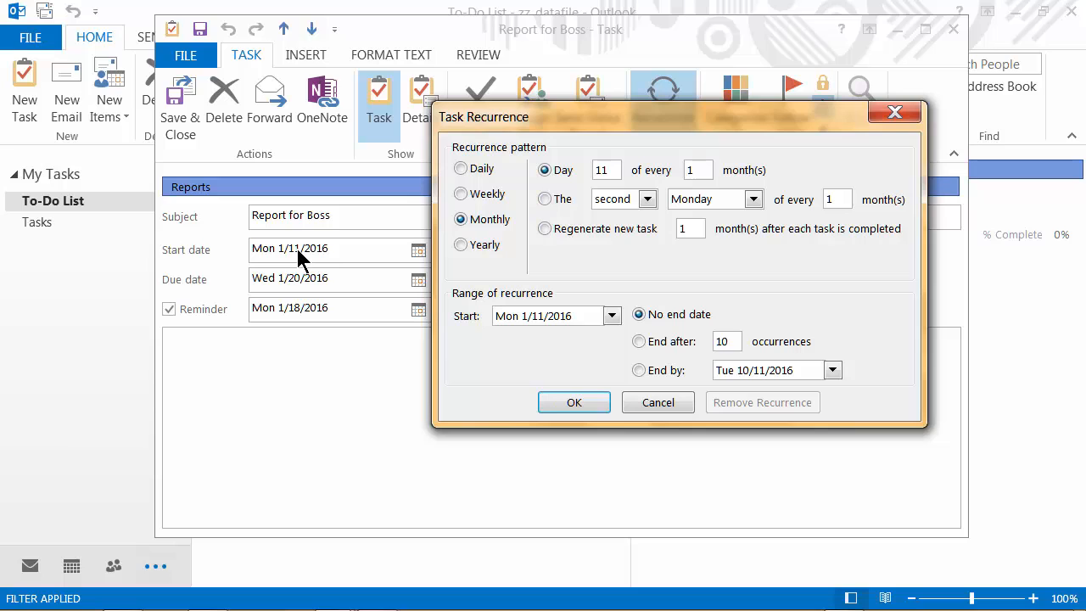
{"action": "left_click", "coordinate": [545, 198]}
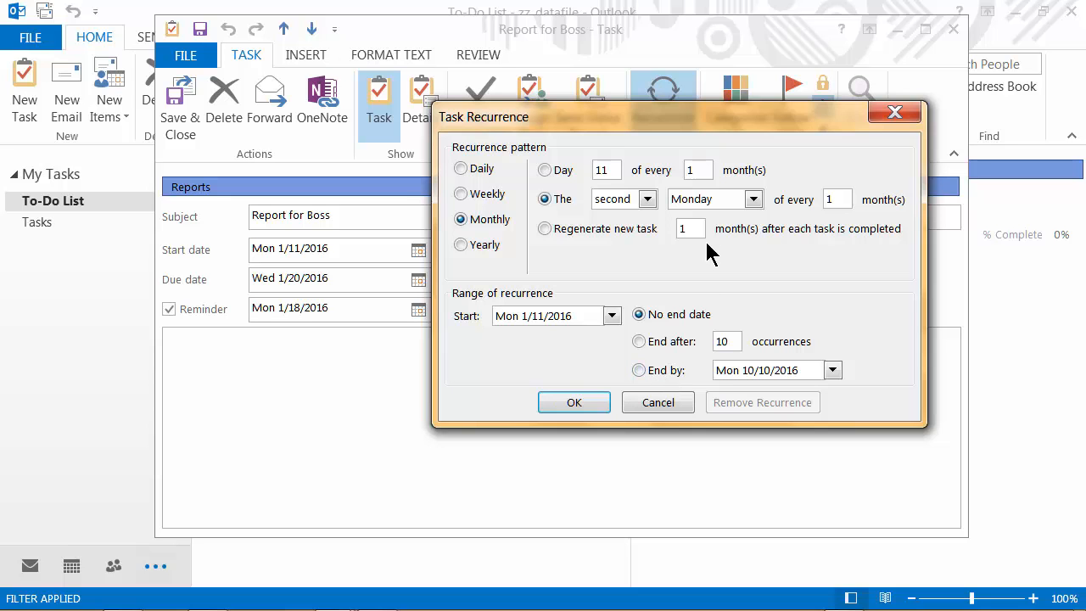
{"action": "left_click", "coordinate": [581, 398]}
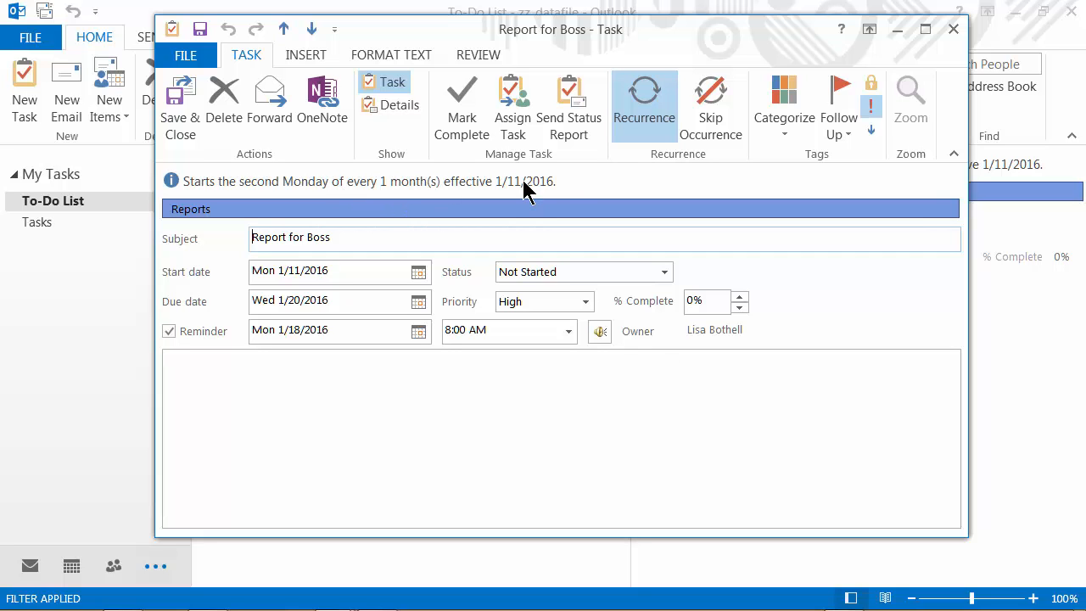
{"action": "left_click", "coordinate": [178, 110]}
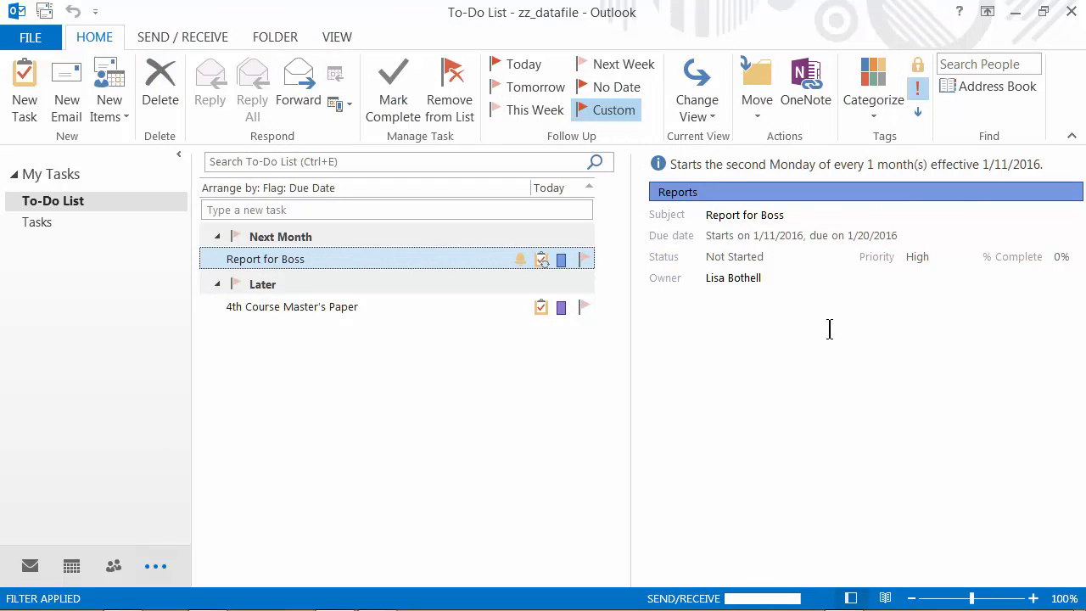
Mark the 4th Course Master's Paper task as complete in the Tasks list.
{"action": "left_click", "coordinate": [38, 223]}
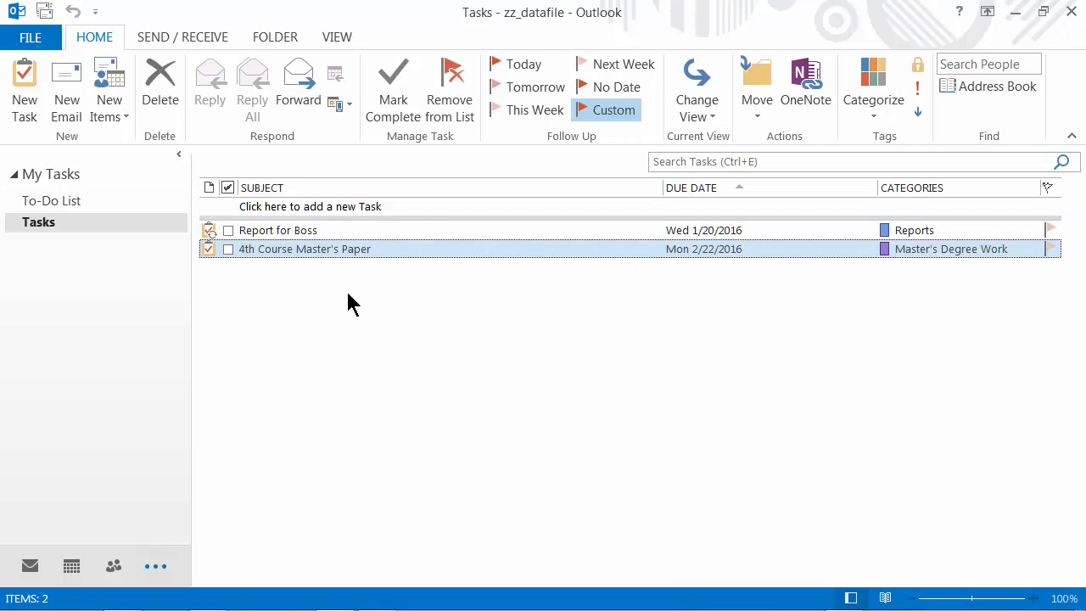
{"action": "left_click", "coordinate": [228, 249]}
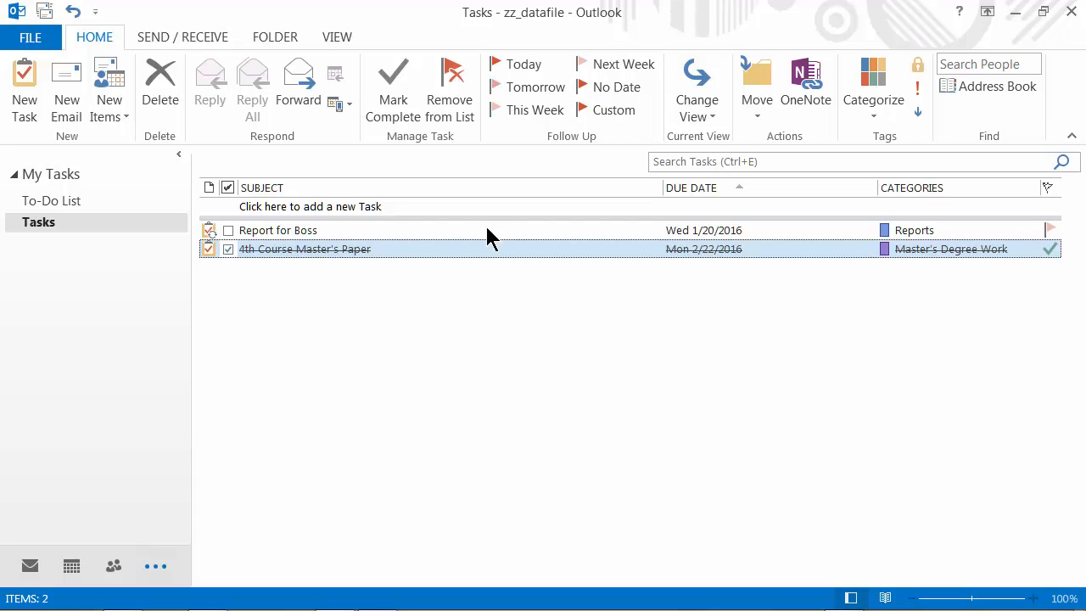
Set the Report for Boss task's status to In Progress and 80% complete, then save it and check the saved entry.
{"action": "double_click", "coordinate": [691, 228]}
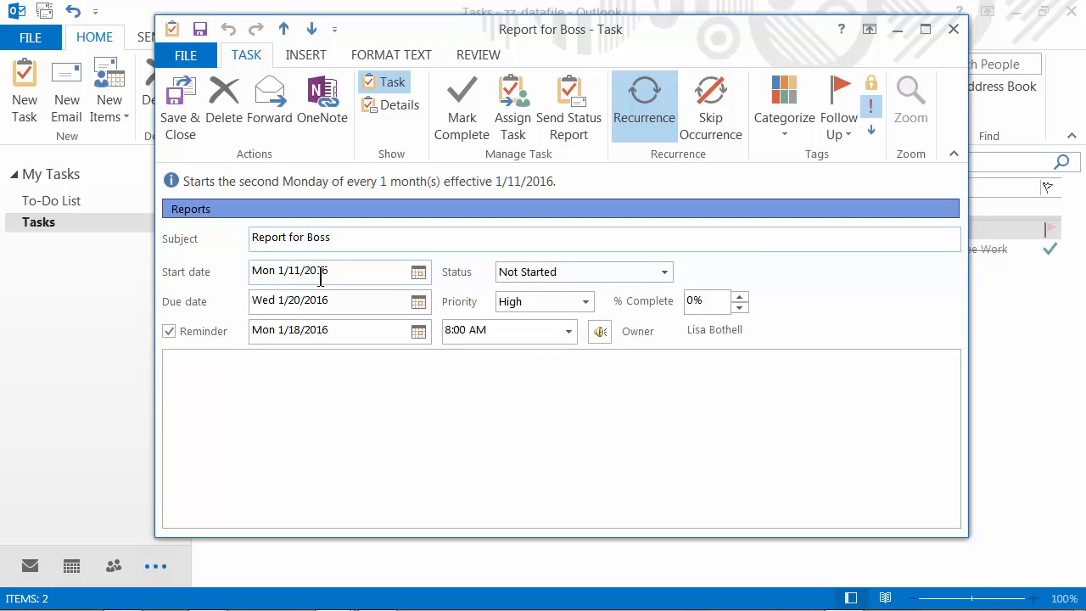
{"action": "left_click", "coordinate": [666, 271]}
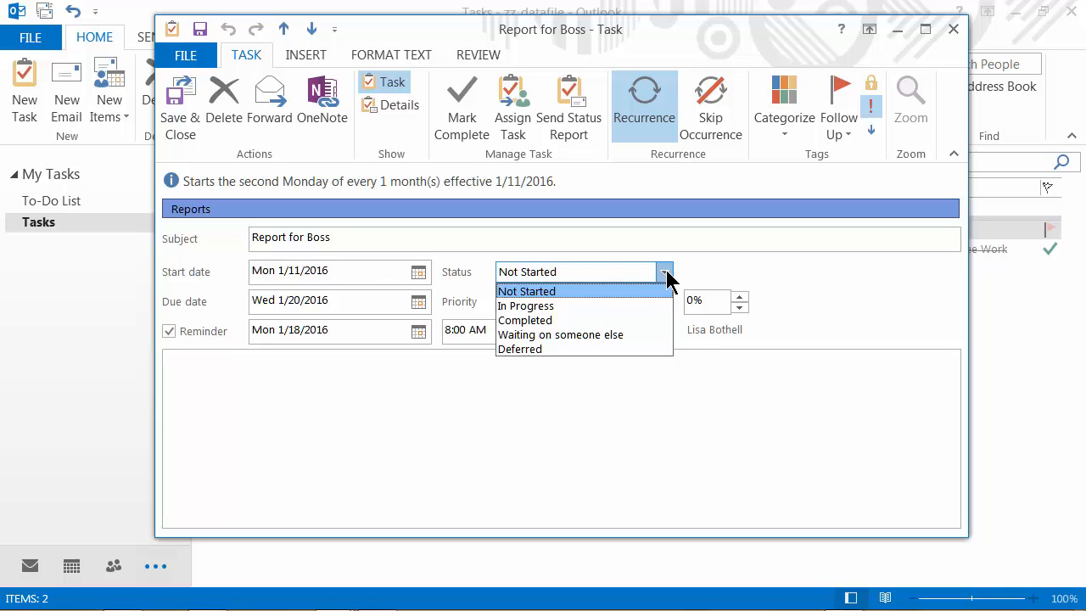
{"action": "left_click", "coordinate": [557, 307]}
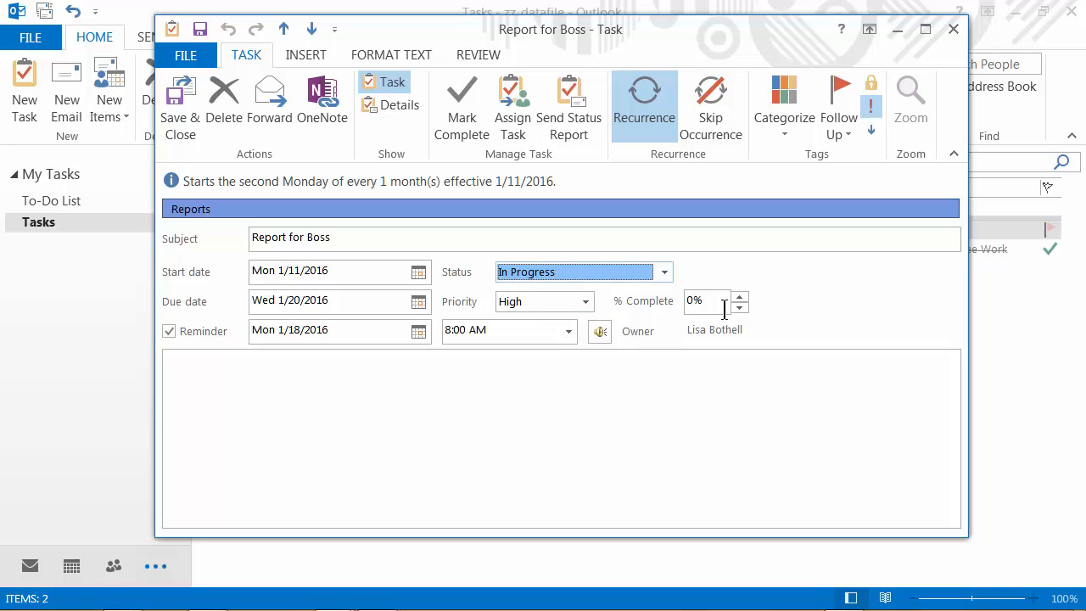
{"action": "left_click_drag", "start_coordinate": [694, 301], "coordinate": [681, 299]}
{"action": "type", "text": "80"}
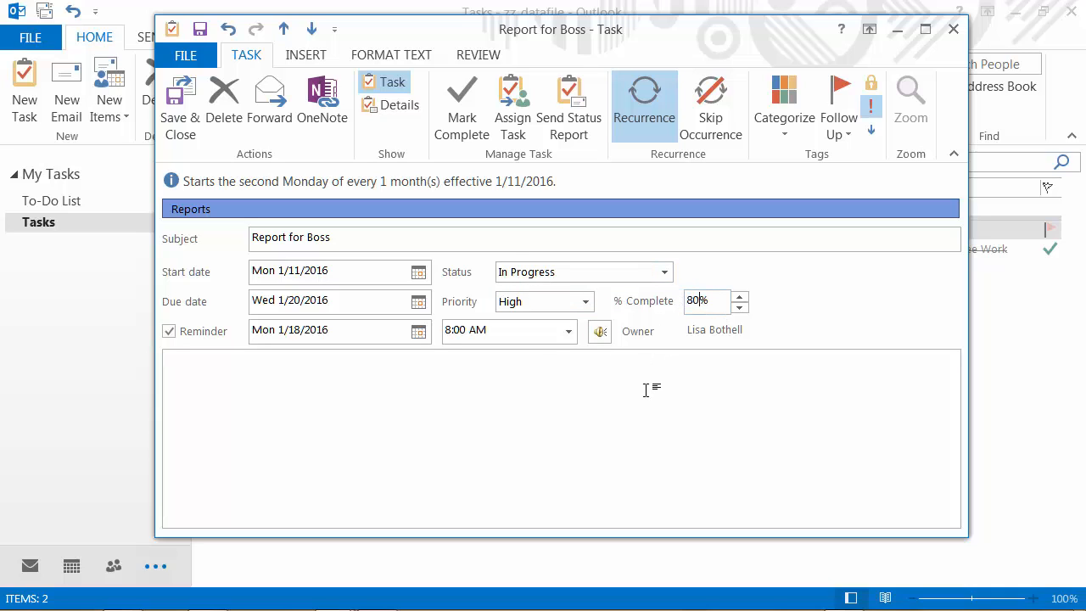
{"action": "left_click", "coordinate": [189, 100]}
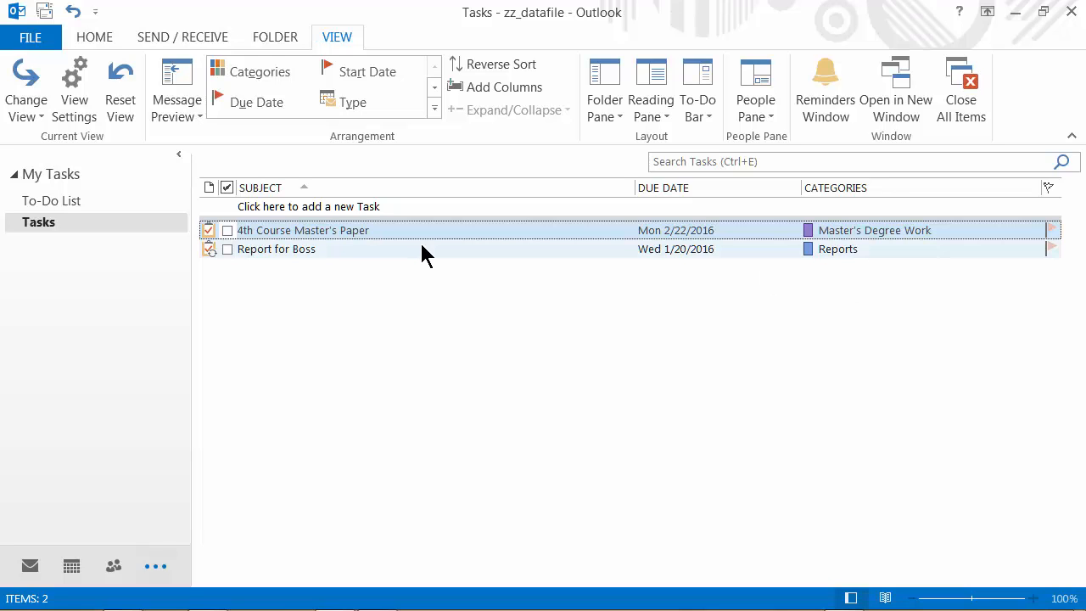
{"action": "double_click", "coordinate": [292, 250]}
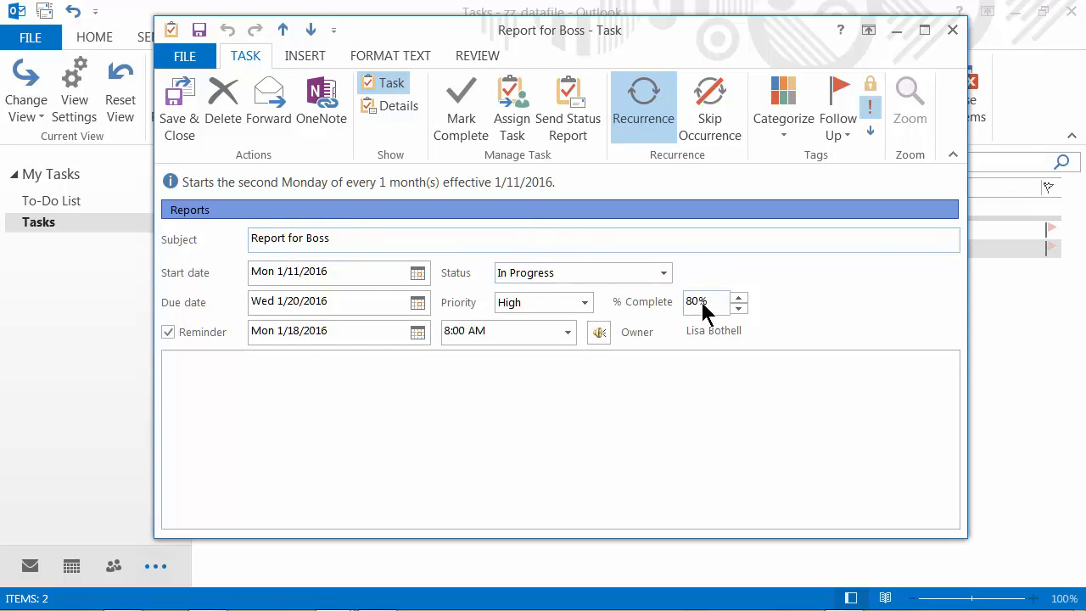
{"action": "left_click", "coordinate": [180, 104]}
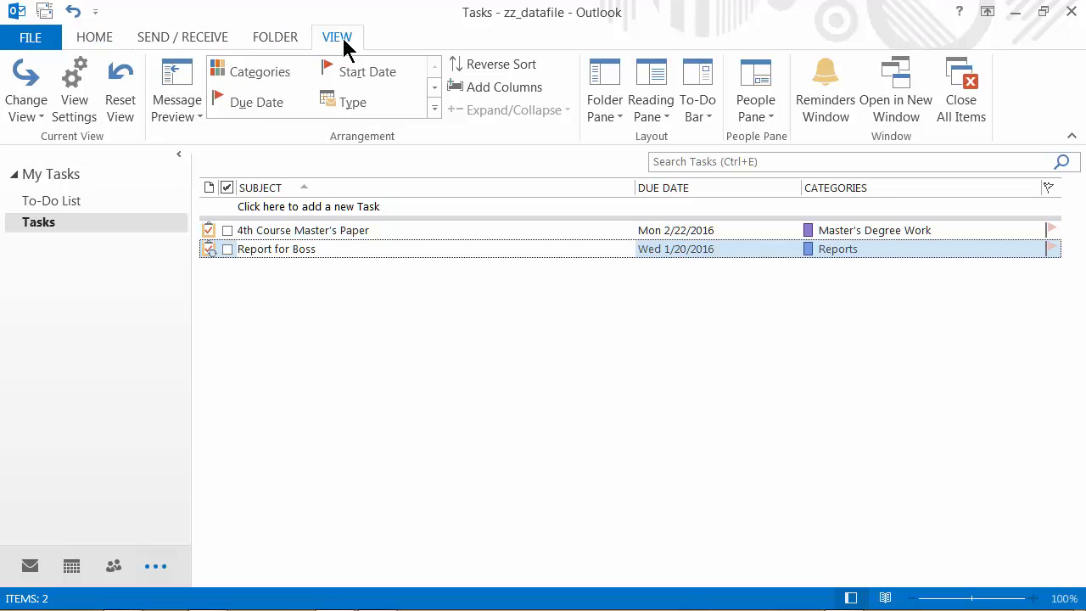
Add the % Complete column to the Tasks list view and remove the Categories column, applying the view settings.
{"action": "left_click", "coordinate": [77, 93]}
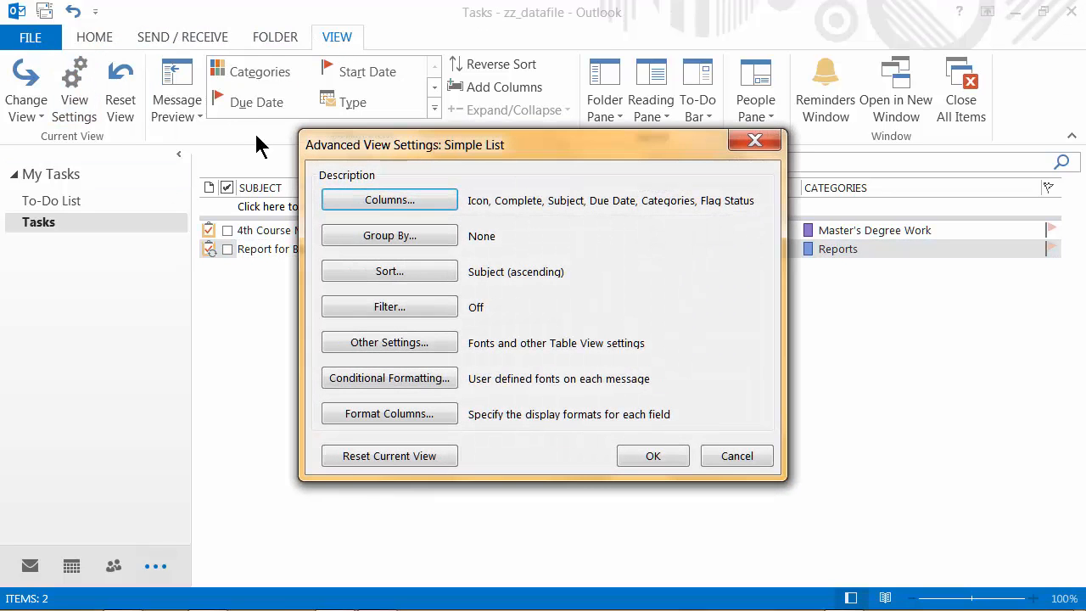
{"action": "left_click", "coordinate": [385, 200]}
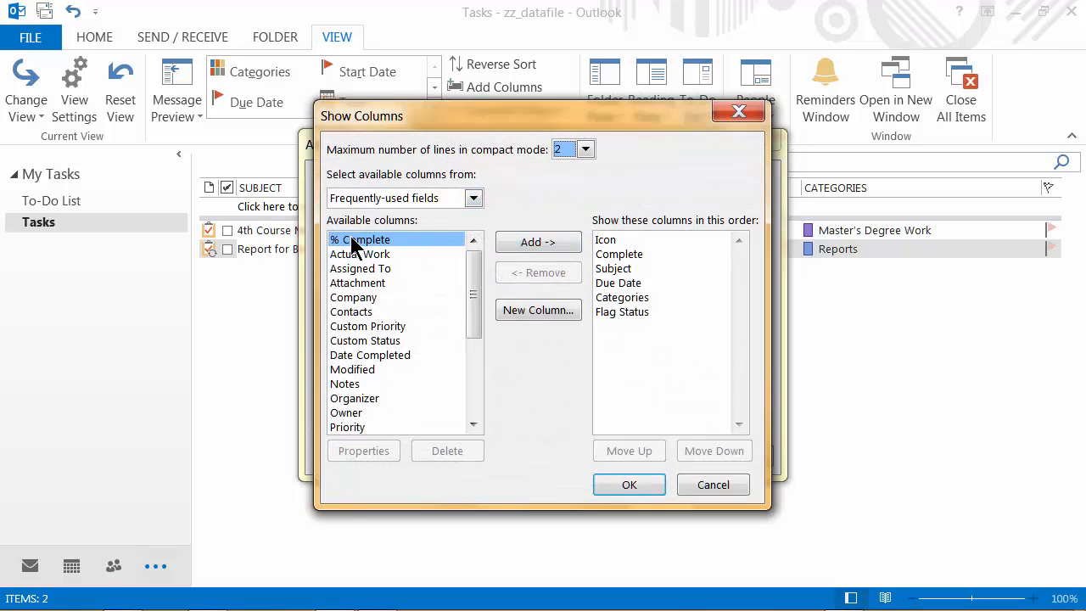
{"action": "left_click", "coordinate": [556, 243]}
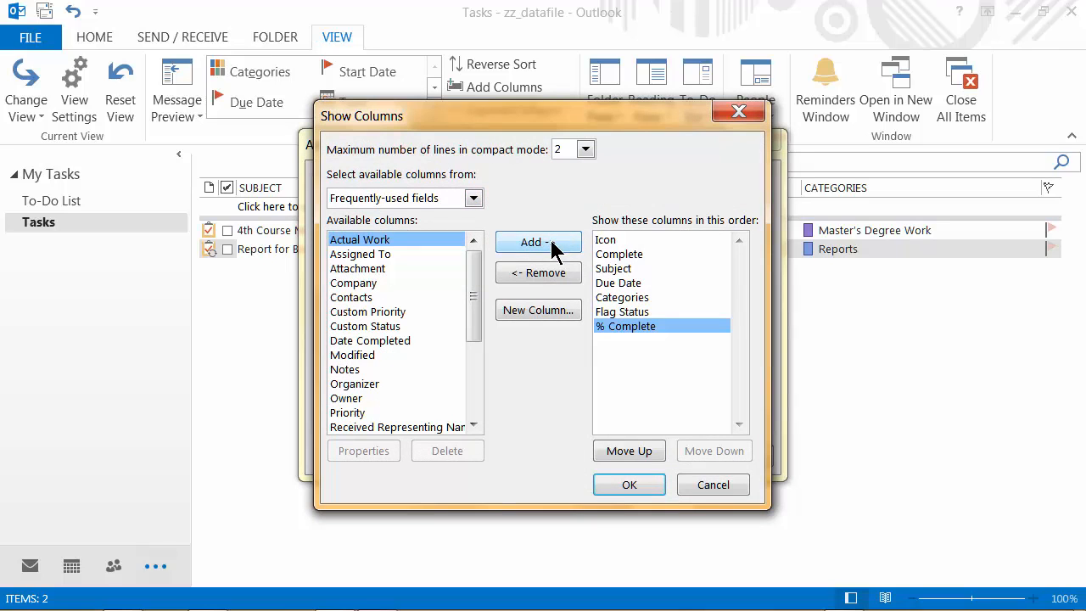
{"action": "left_click", "coordinate": [626, 314]}
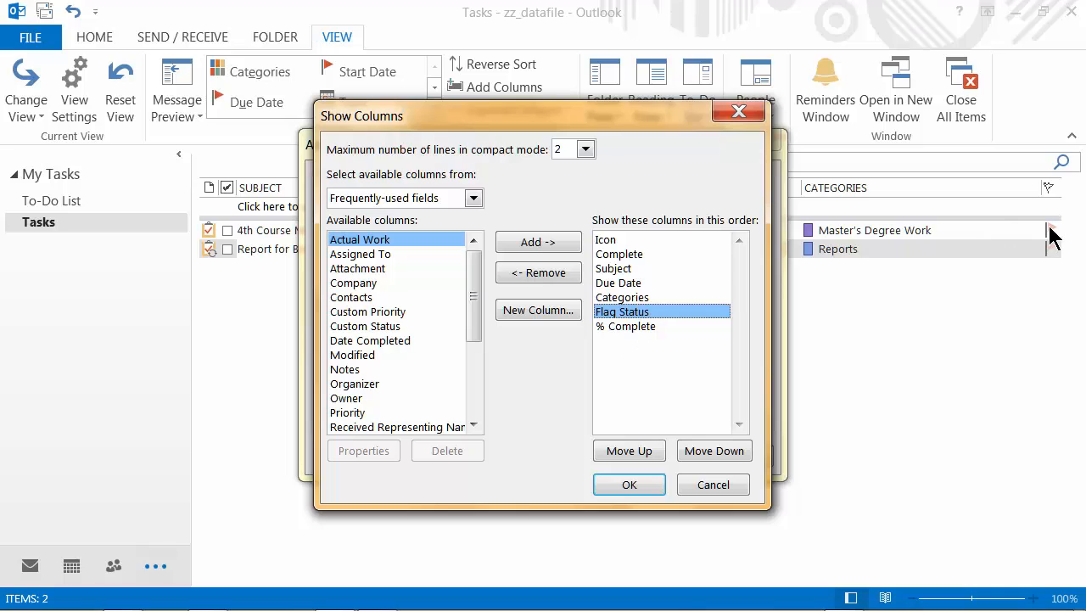
{"action": "left_click", "coordinate": [609, 297]}
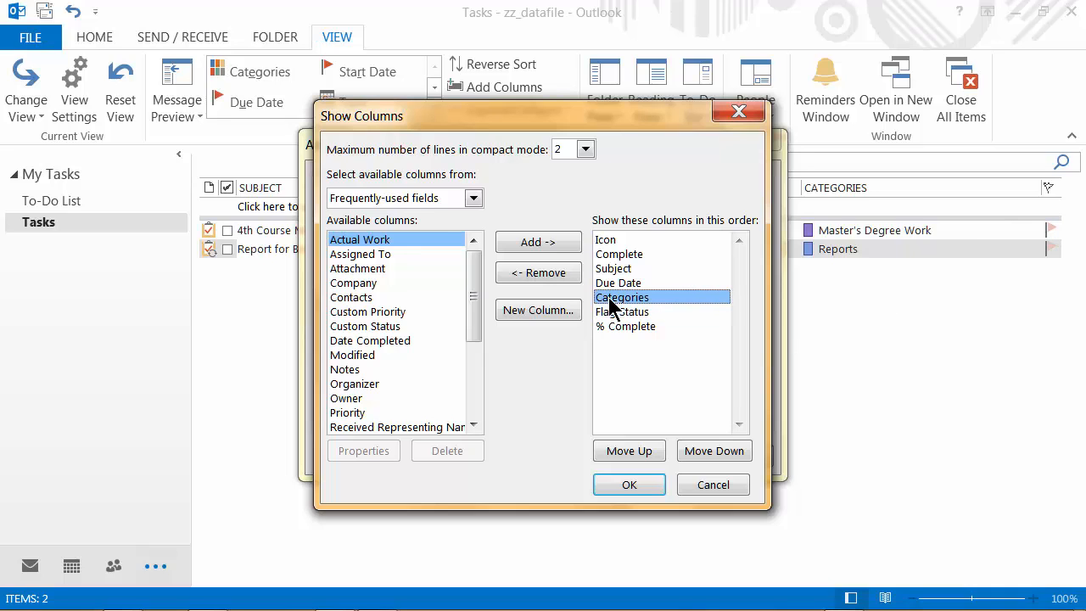
{"action": "left_click", "coordinate": [528, 273]}
{"action": "left_click", "coordinate": [620, 489]}
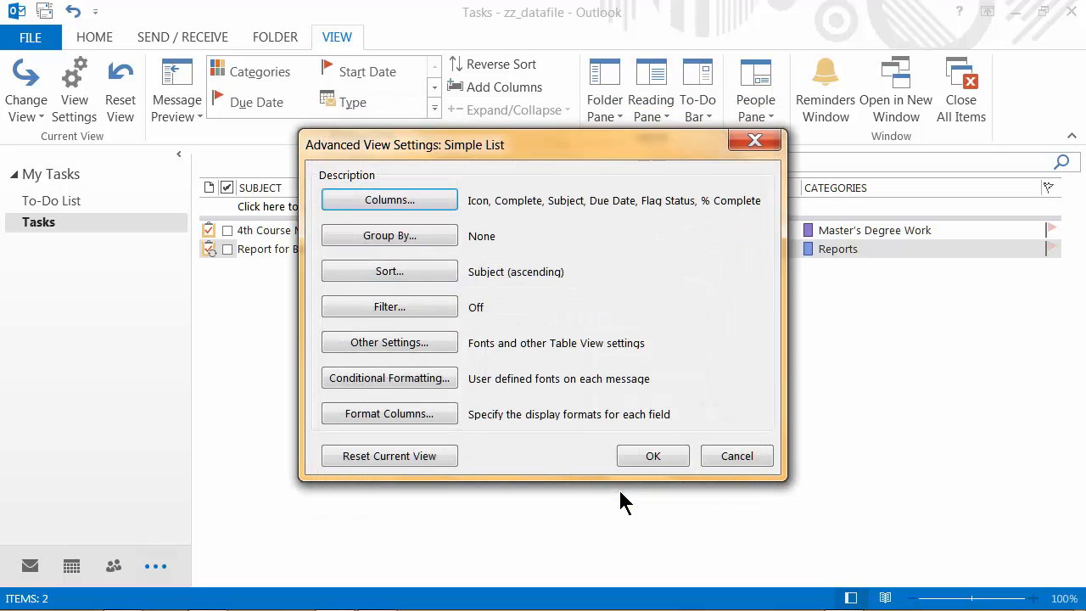
{"action": "left_click", "coordinate": [647, 456]}
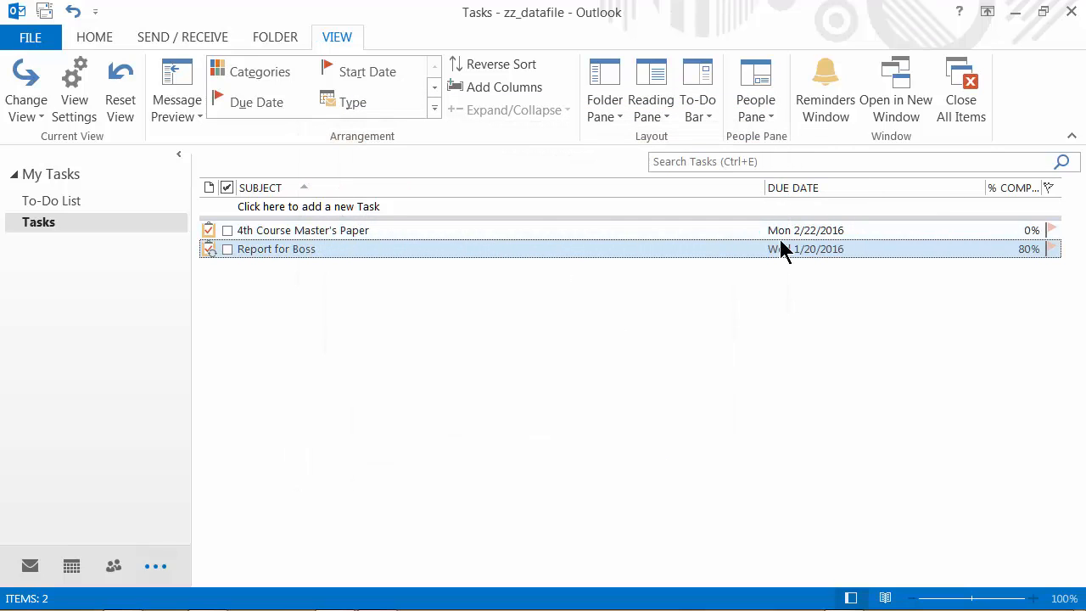
Narrow the Subject and Due Date columns in the Tasks list to give the % Complete column more room.
{"action": "left_click_drag", "start_coordinate": [757, 185], "coordinate": [553, 204]}
{"action": "left_click_drag", "start_coordinate": [942, 188], "coordinate": [787, 189]}
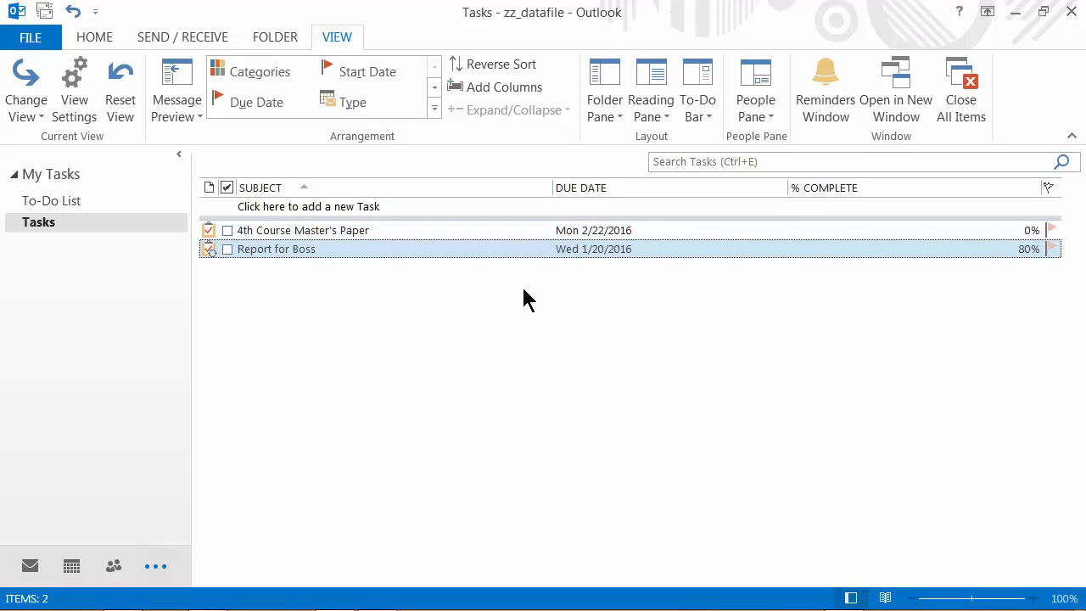
Mark the 4th Course Master's Paper task as complete using its follow-up flag options.
{"action": "right_click", "coordinate": [1049, 229]}
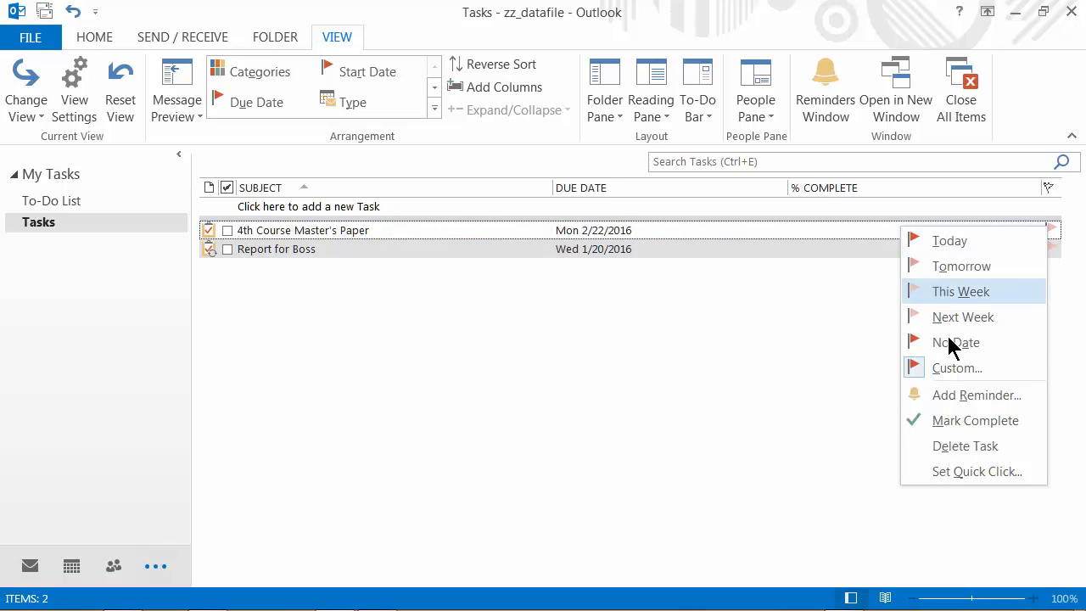
{"action": "left_click", "coordinate": [950, 420]}
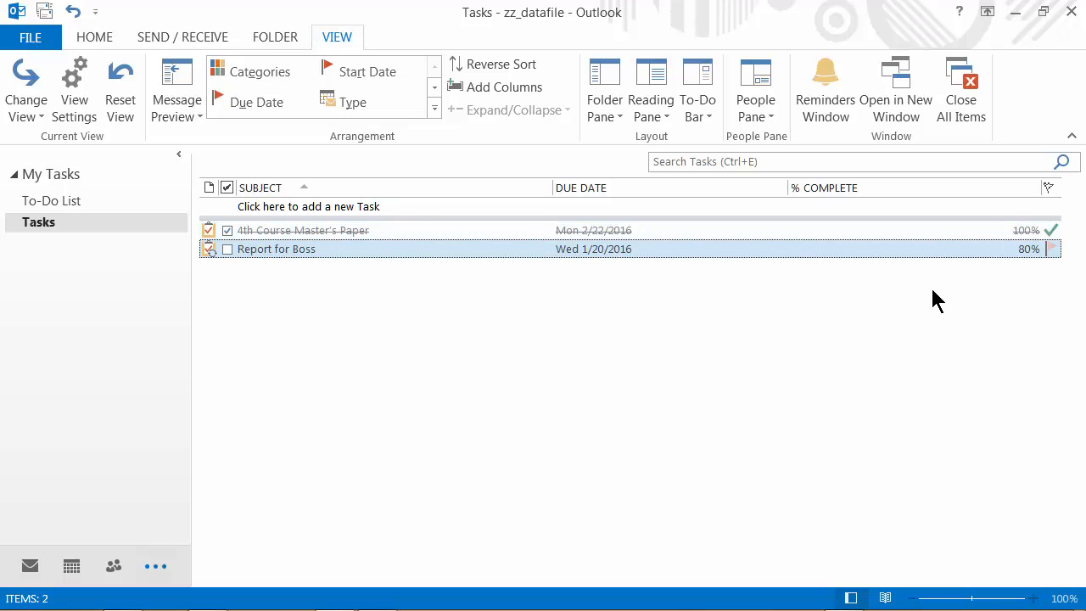
Reset the 4th Course Master's Paper task's follow-up flag to No Date, and mark the task complete with its checkbox.
{"action": "right_click", "coordinate": [1053, 229]}
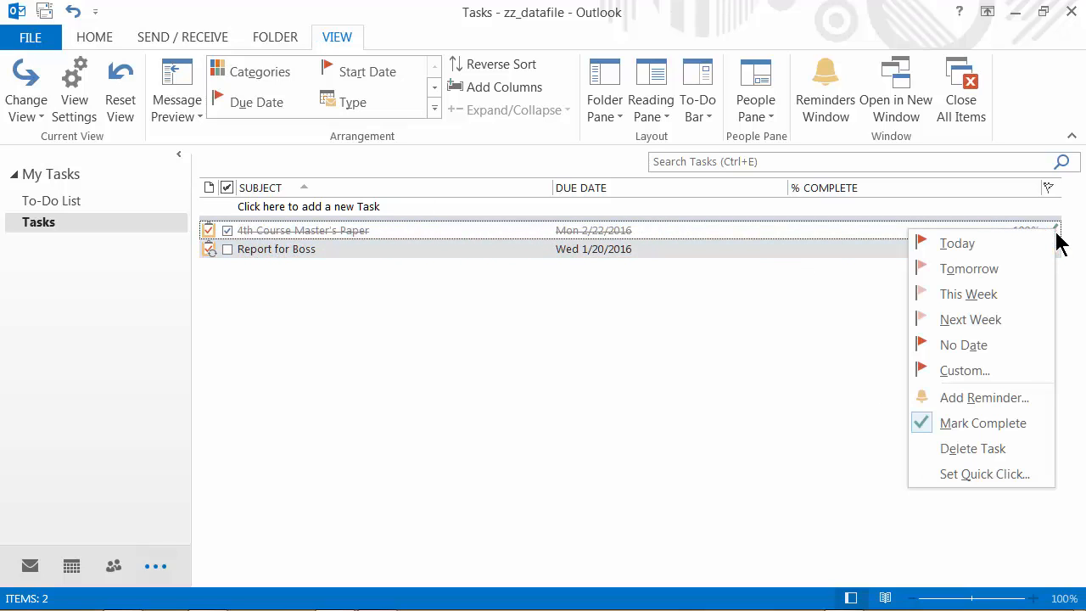
{"action": "left_click", "coordinate": [976, 345]}
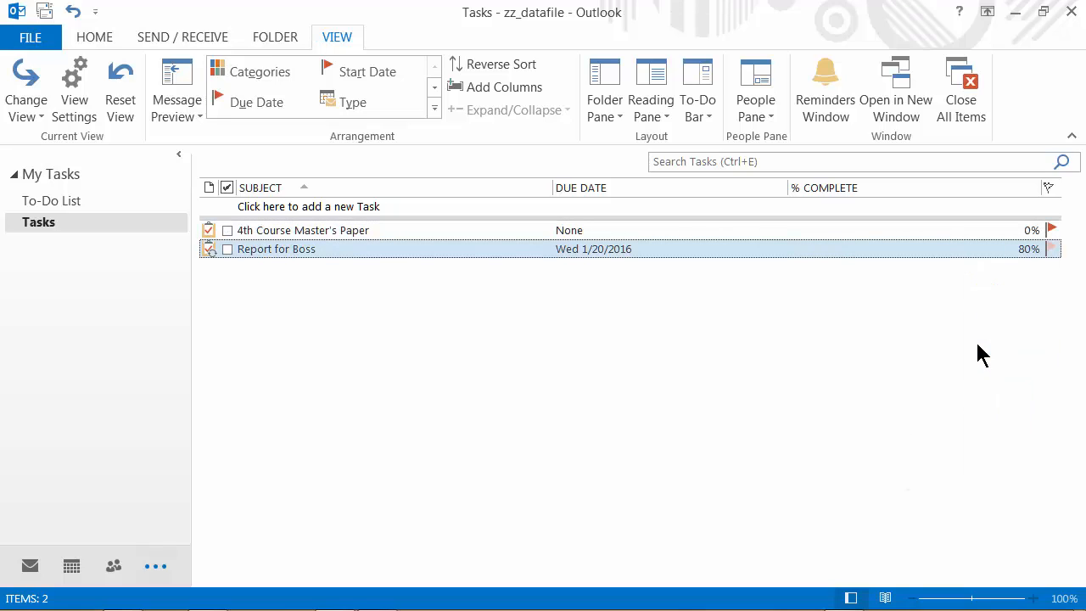
{"action": "left_click", "coordinate": [228, 231]}
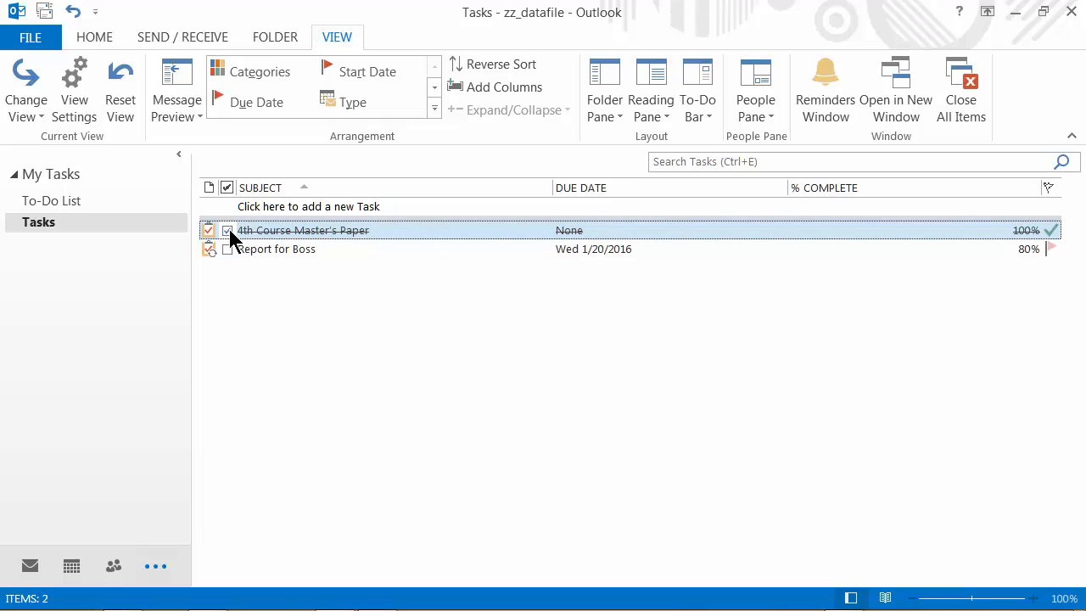